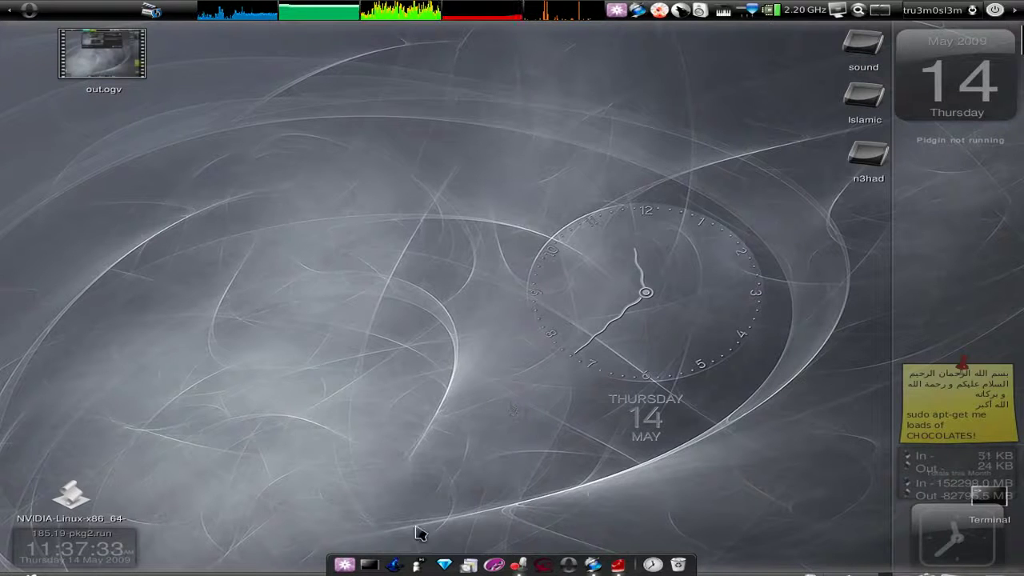
Step: Enter 'sudo apt-get install emerald' in a terminal, then close the terminal
click(372, 566)
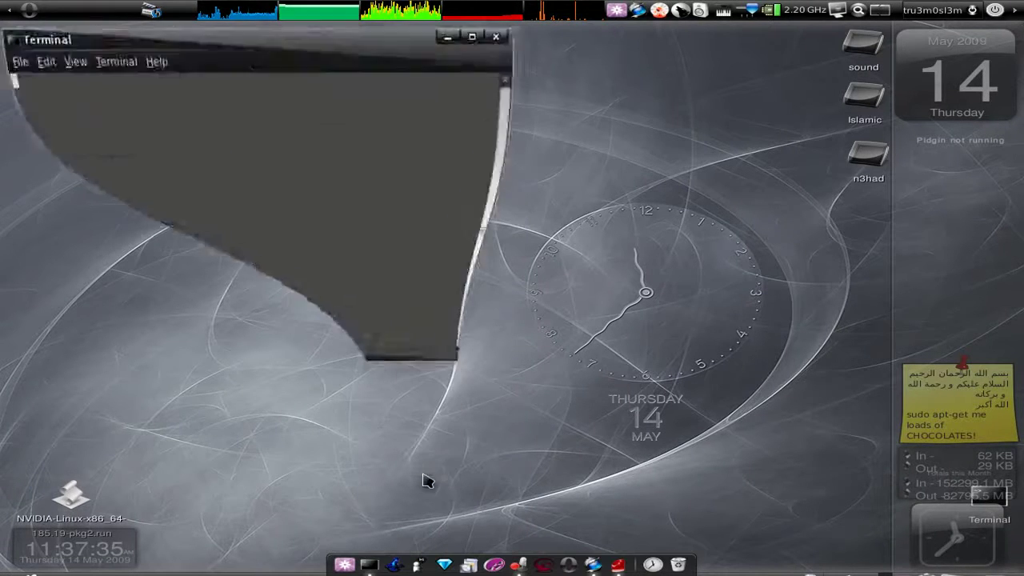
drag(362, 30, 496, 143)
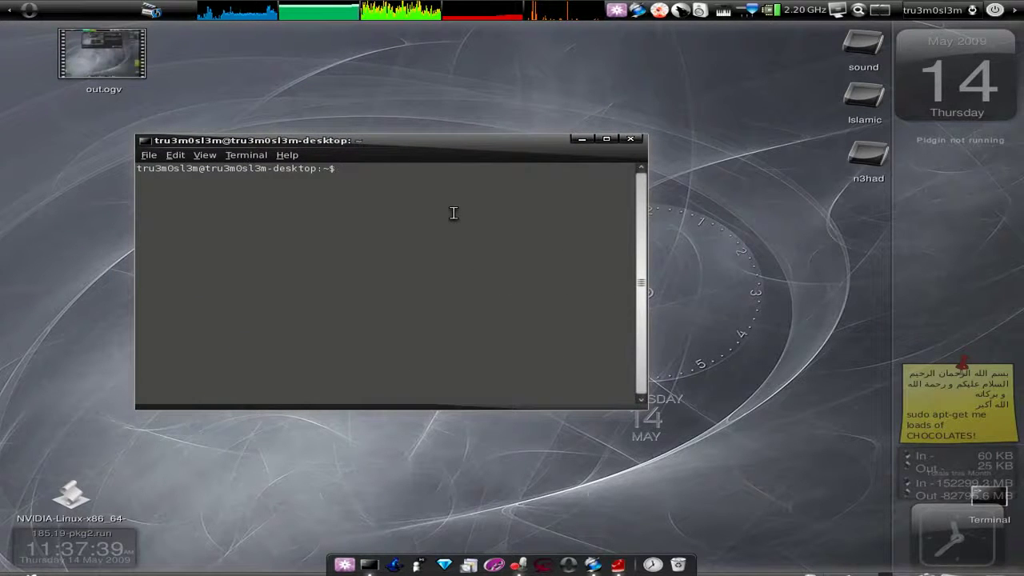
text(sudo apt-get install emerald)
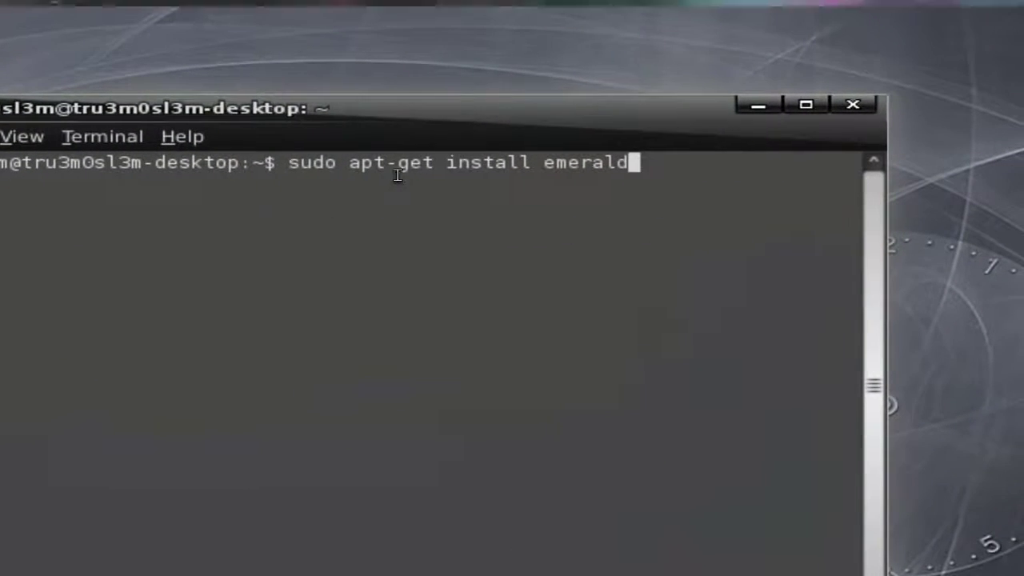
drag(448, 162, 575, 168)
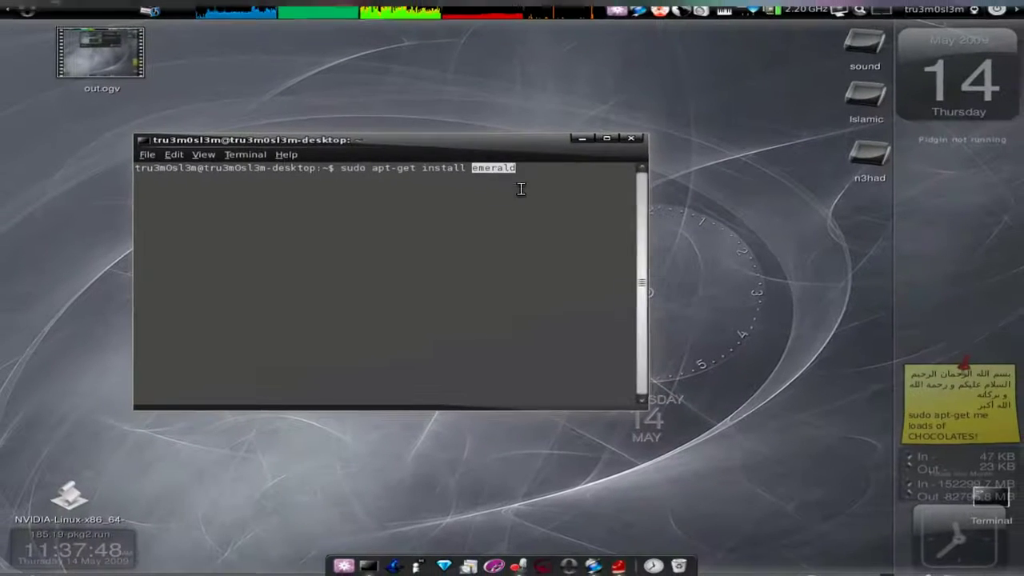
click(527, 188)
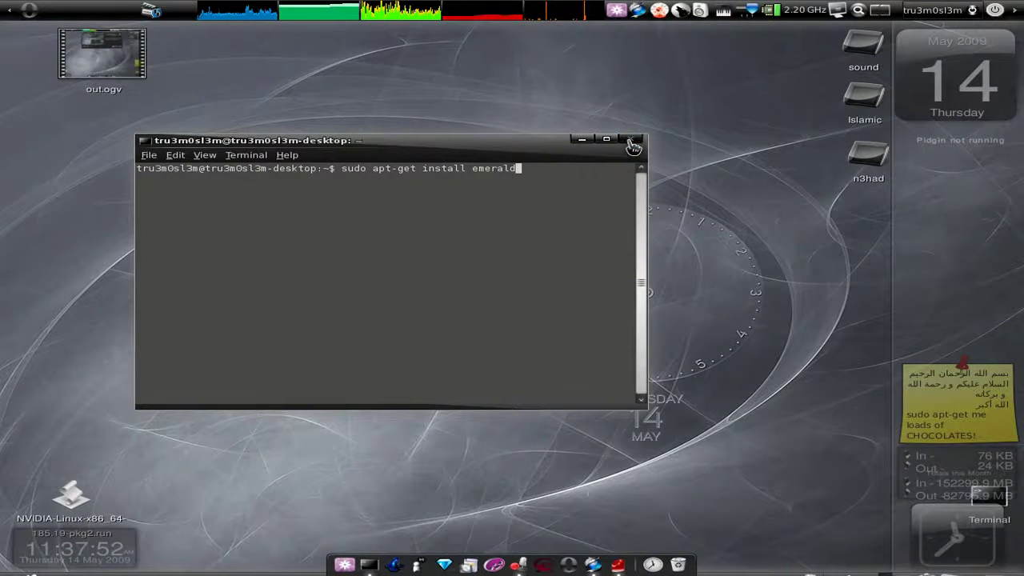
click(632, 146)
Step: Launch Emerald Theme Manager from System > Preferences in the main menu
mouse_move(28, 566)
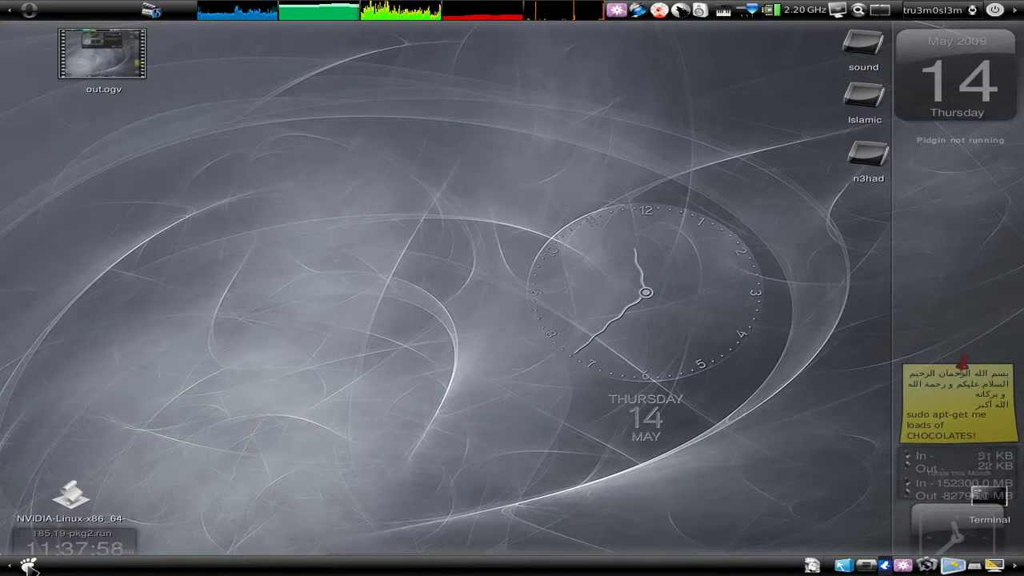
click(31, 565)
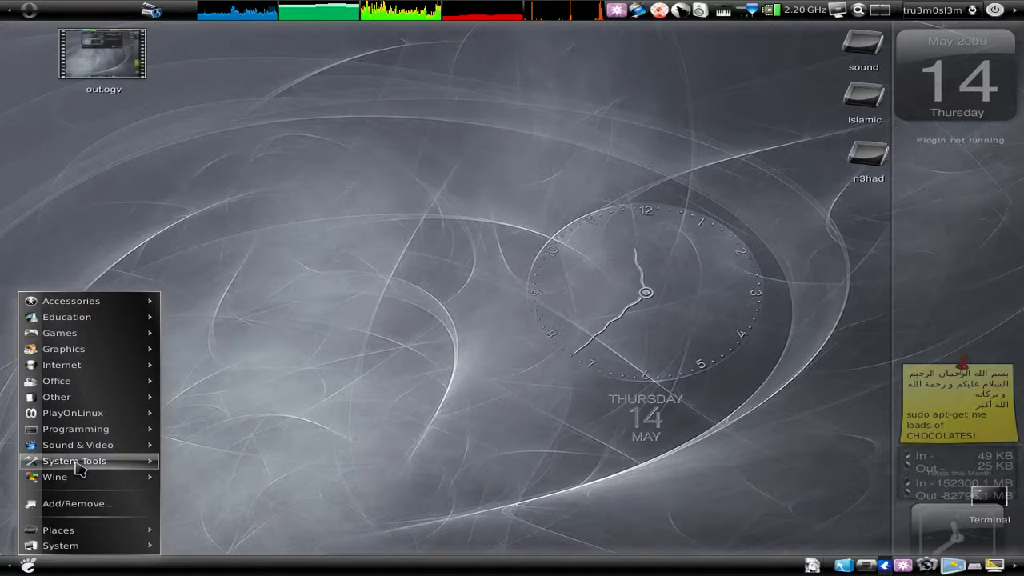
key(Up)
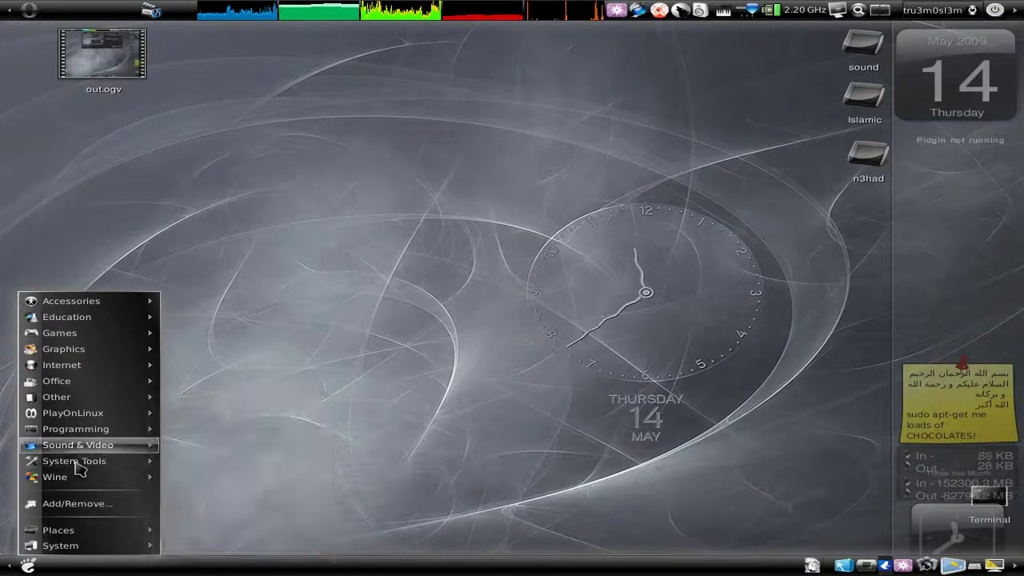
mouse_move(115, 307)
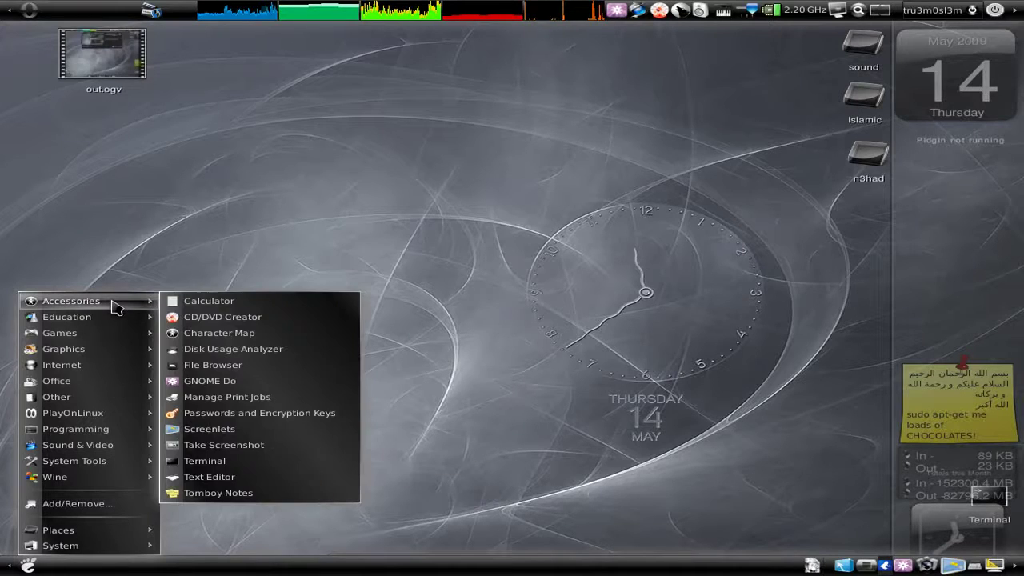
mouse_move(128, 547)
mouse_move(287, 478)
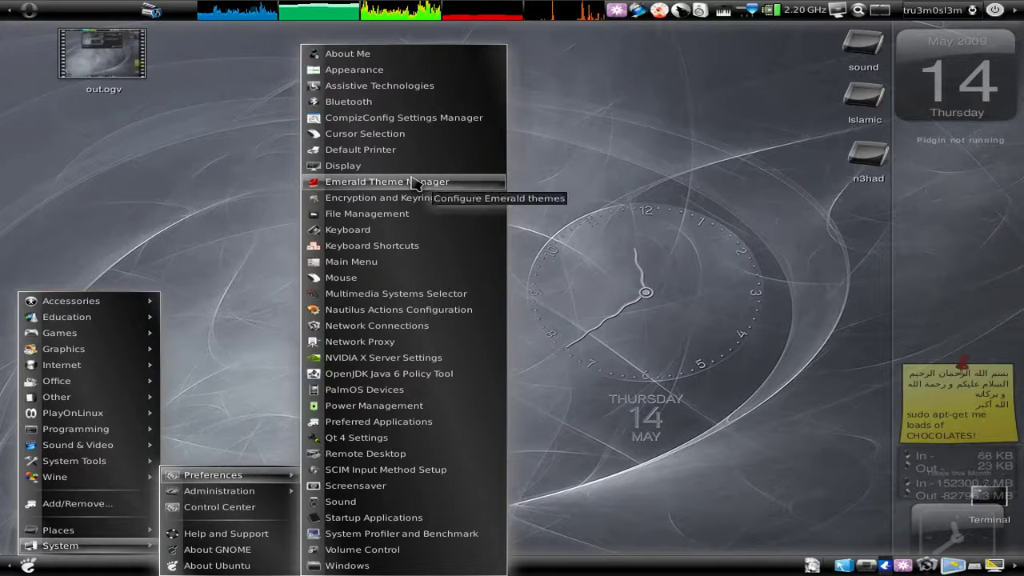
click(414, 183)
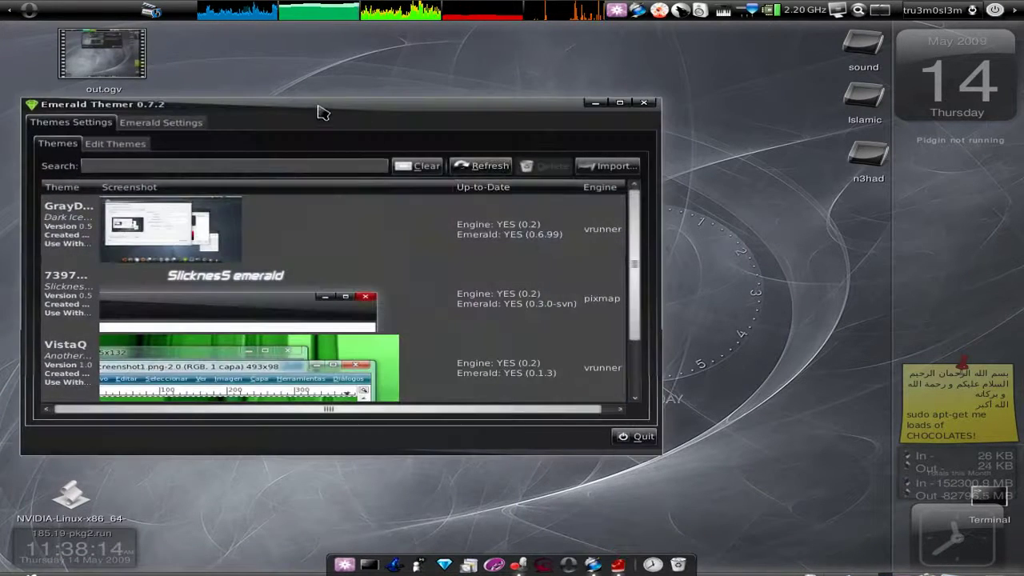
Step: Look through the Emerald Themer pages and close the duplicate themer window
drag(318, 112, 463, 136)
click(308, 147)
click(240, 149)
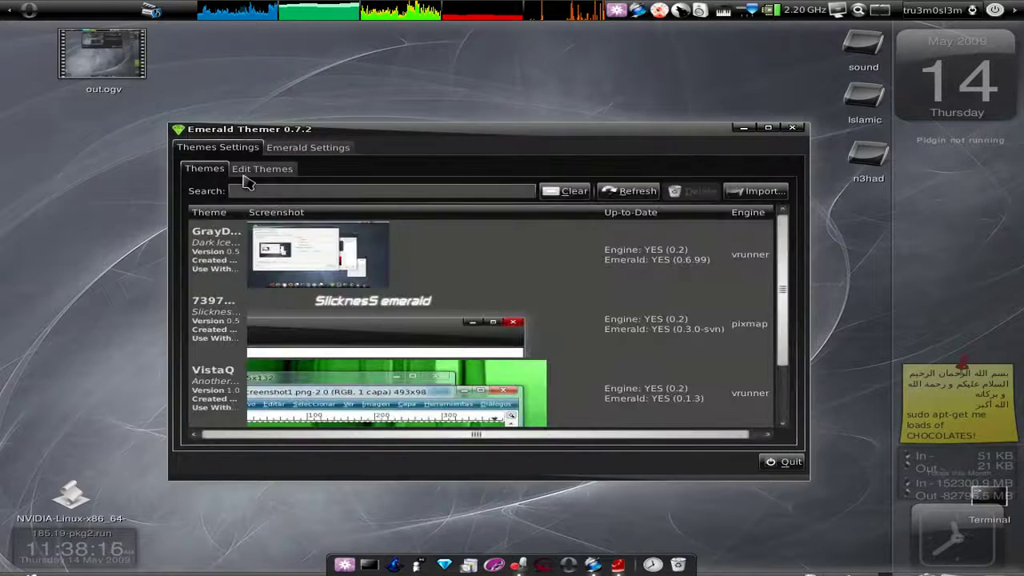
click(261, 170)
click(201, 169)
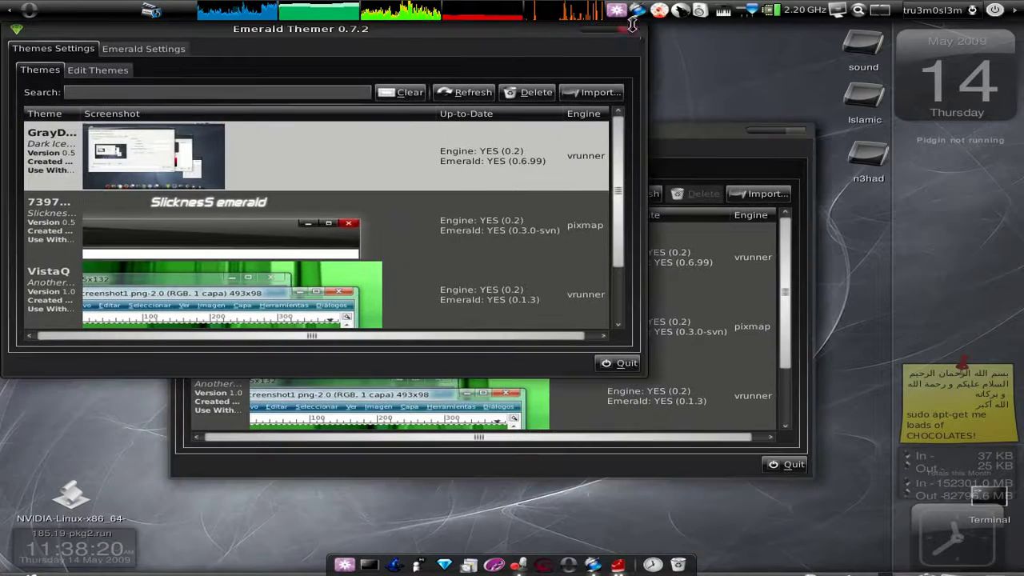
drag(324, 32, 382, 87)
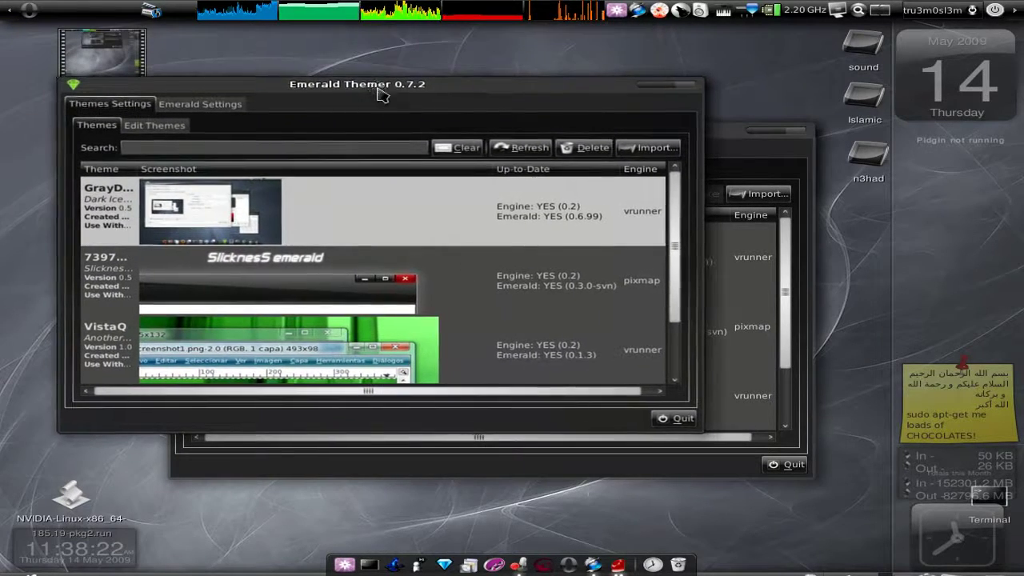
click(692, 94)
drag(464, 146, 418, 127)
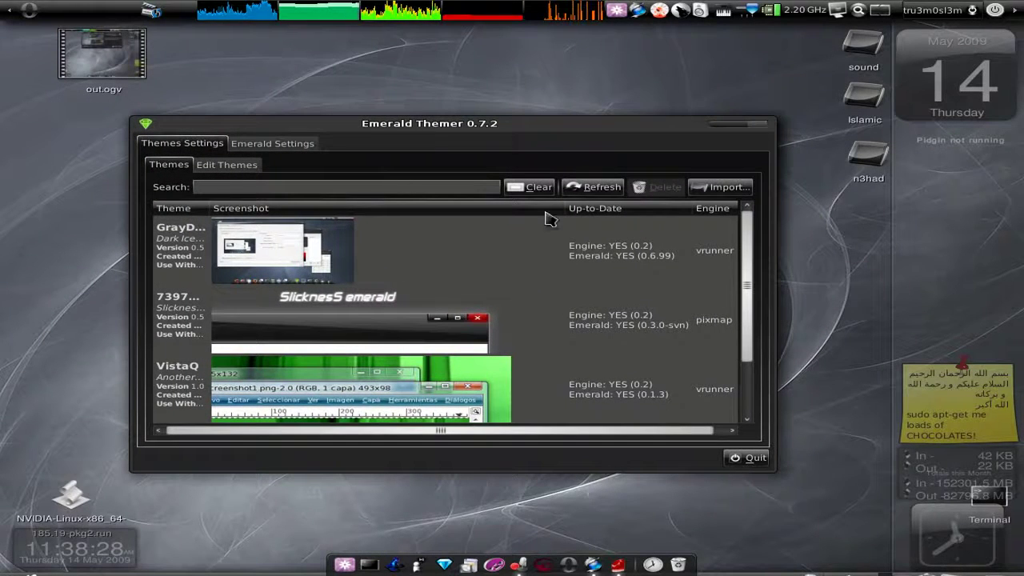
Step: Apply the SlicknesS emerald window theme and minimize Emerald Themer
click(313, 339)
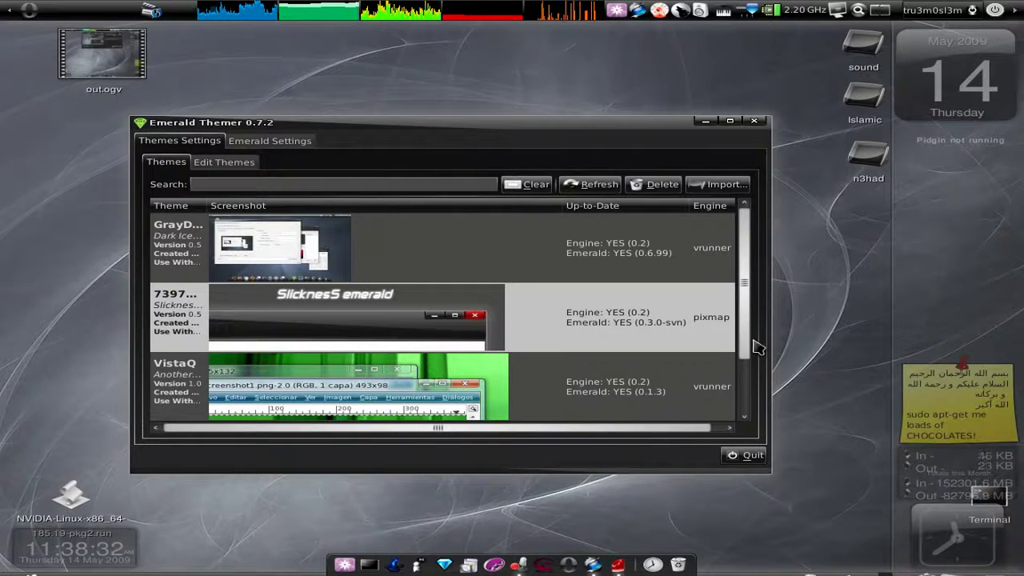
scroll(746, 332, down, 2)
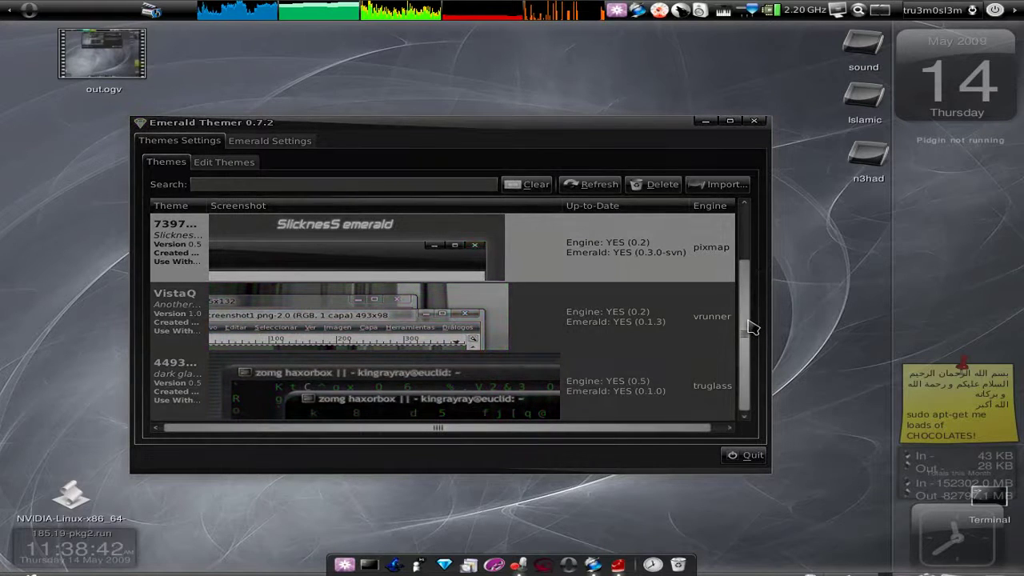
click(704, 121)
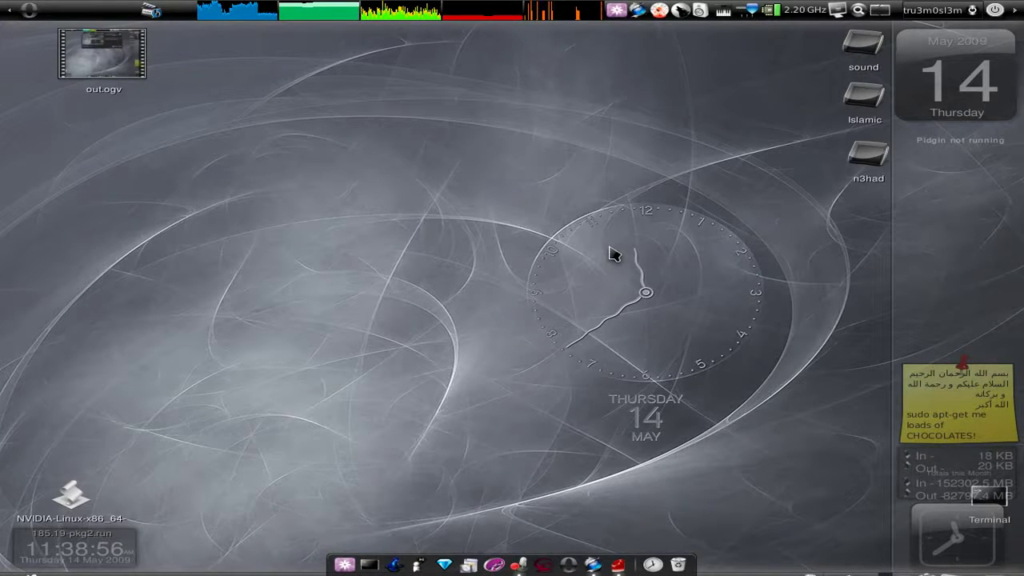
Step: Open Change Desktop Background from the desktop menu, then start and cancel adding a wallpaper
right_click(560, 238)
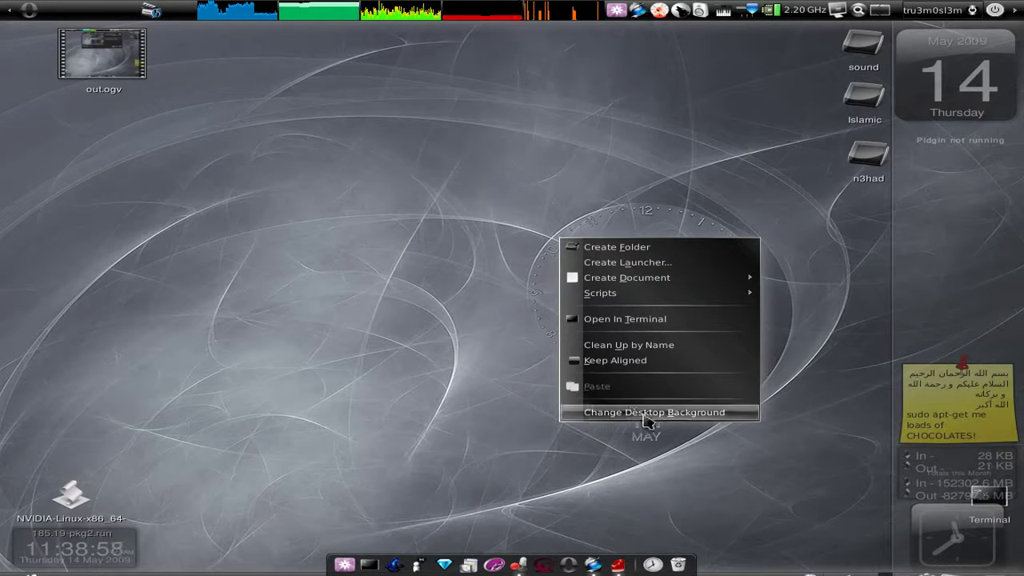
click(667, 422)
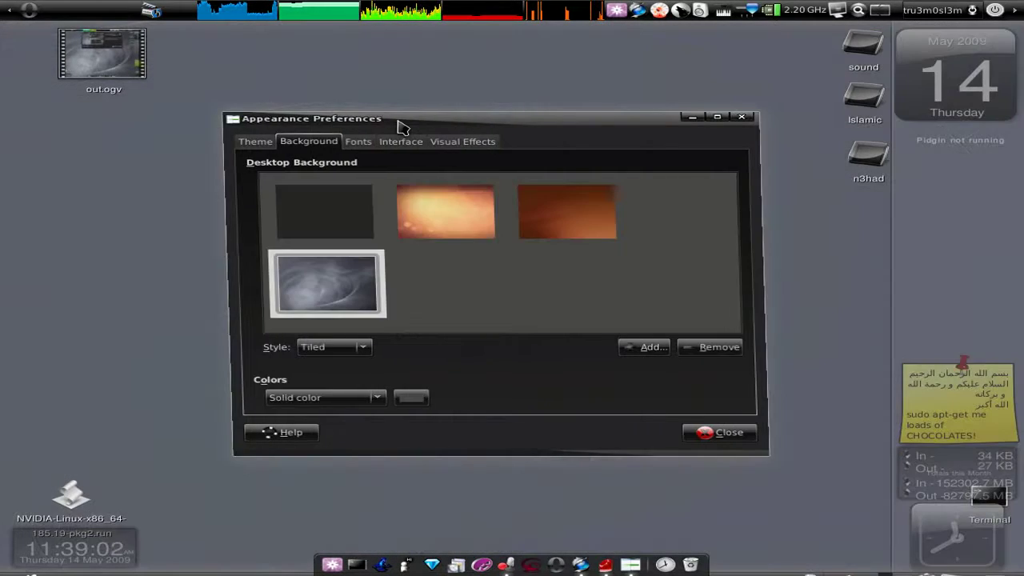
drag(370, 122, 376, 124)
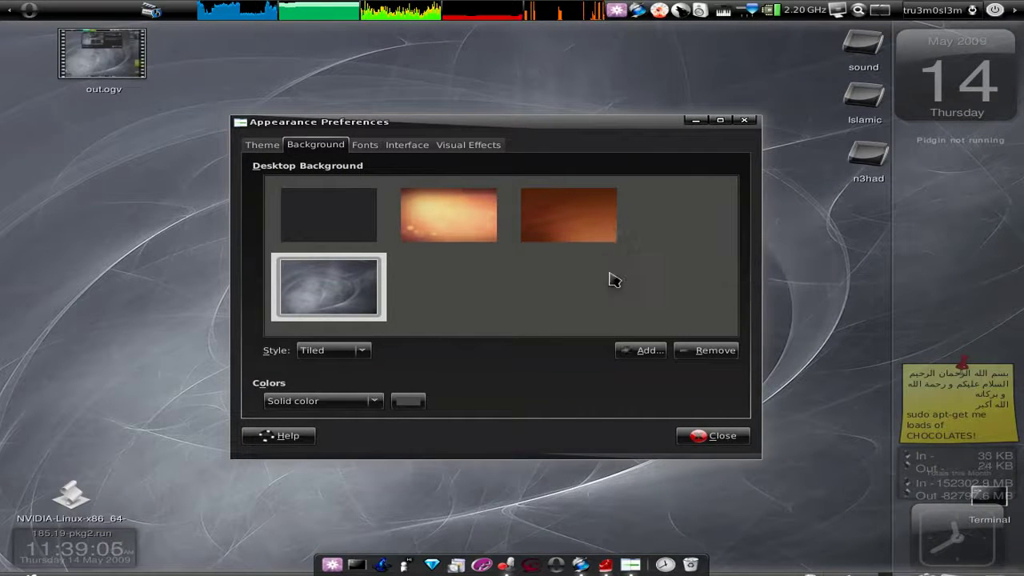
click(650, 356)
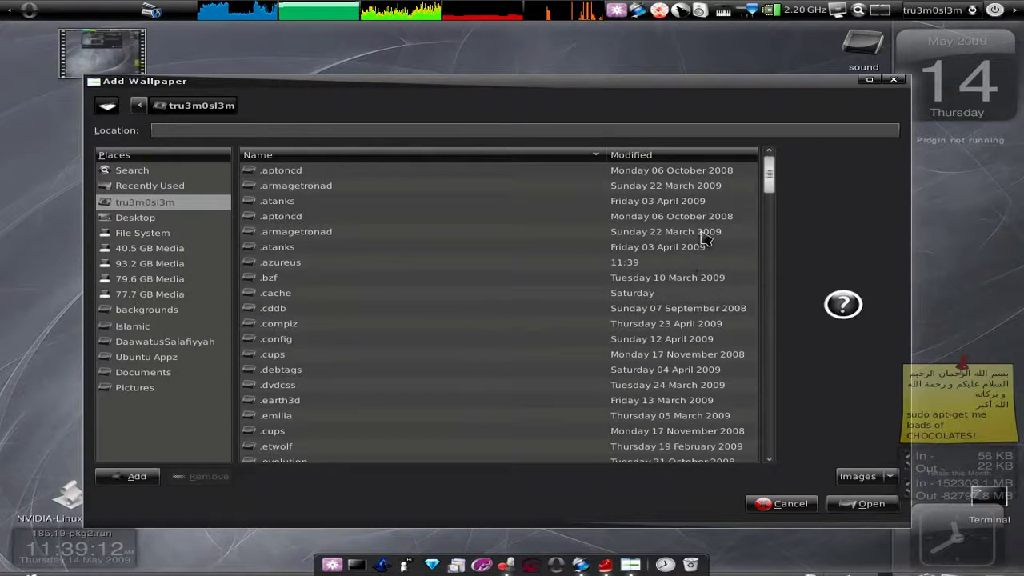
click(787, 513)
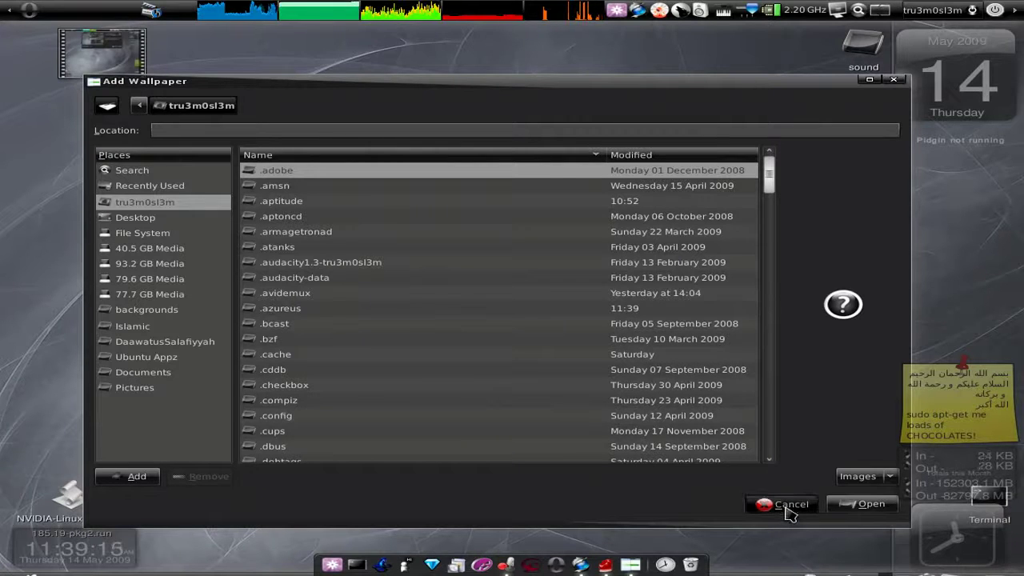
click(788, 513)
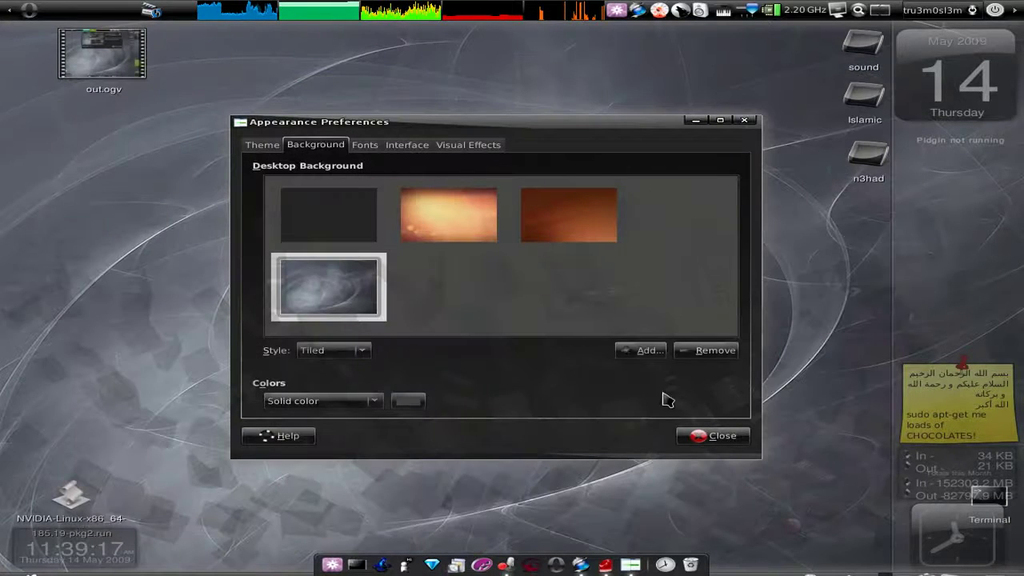
Step: Browse the installed themes in the Theme tab of Appearance Preferences
click(269, 151)
drag(400, 142, 384, 135)
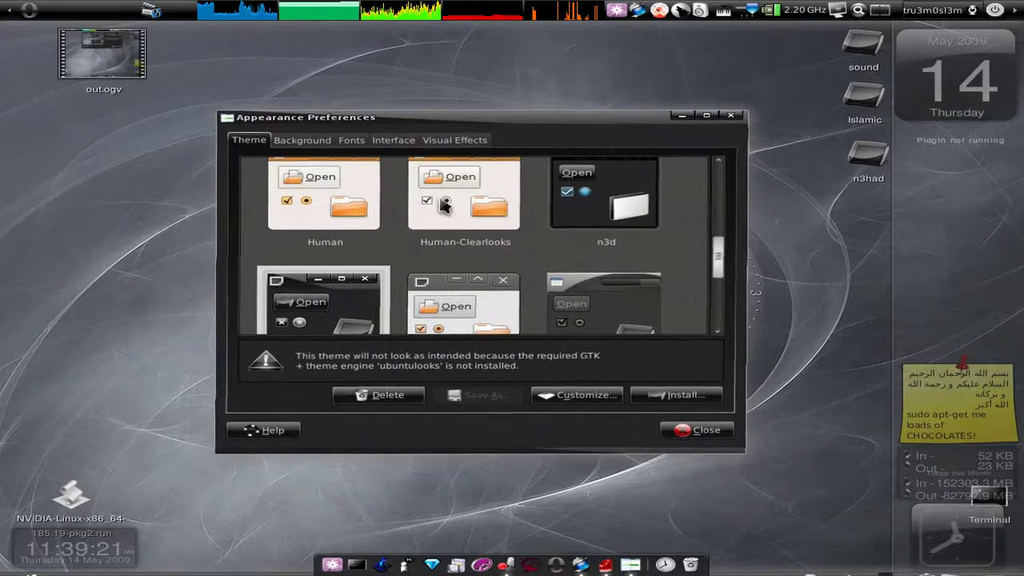
scroll(681, 243, down, 2)
scroll(604, 252, down, 4)
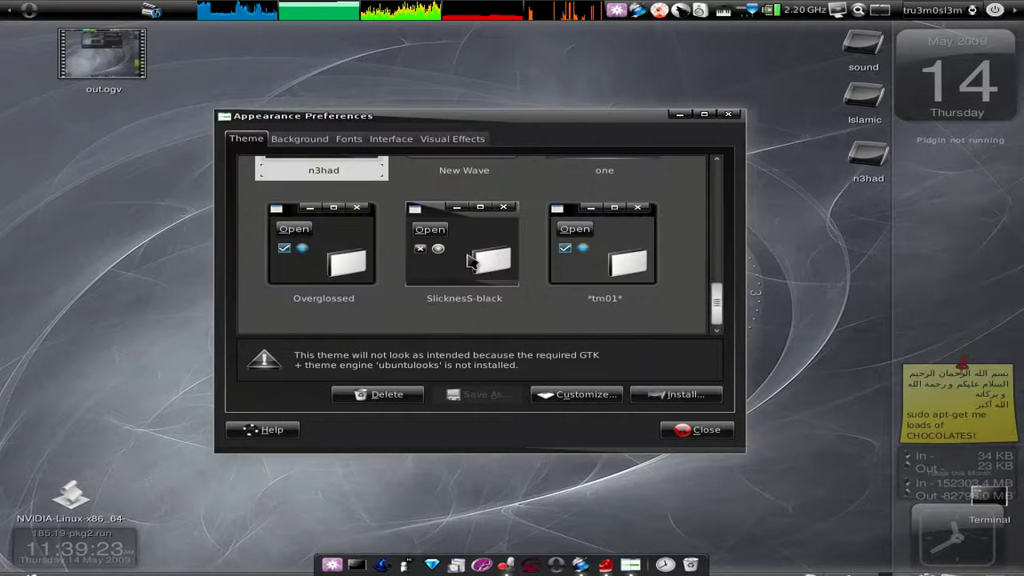
scroll(598, 260, up, 5)
scroll(601, 266, up, 5)
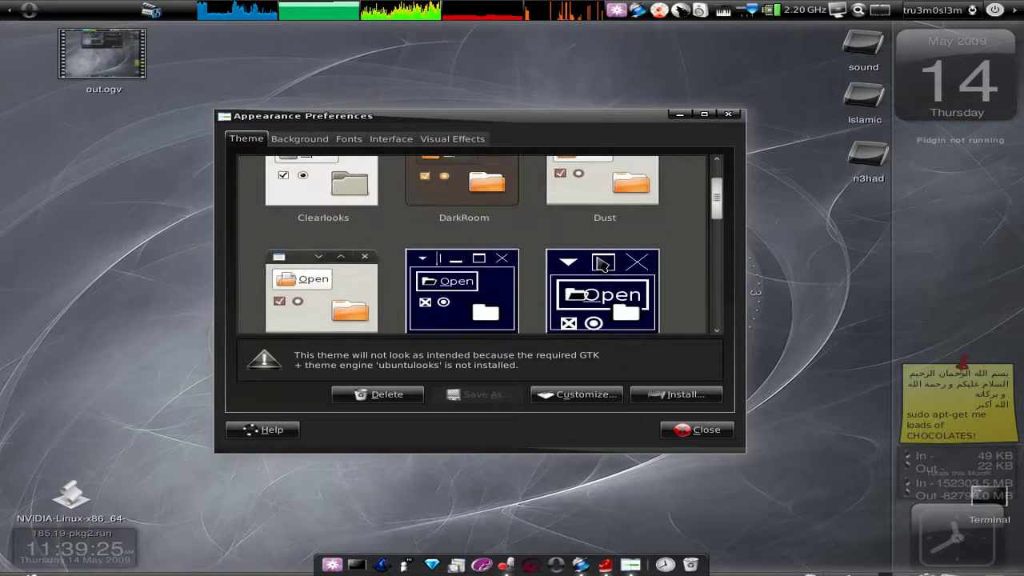
scroll(602, 266, down, 5)
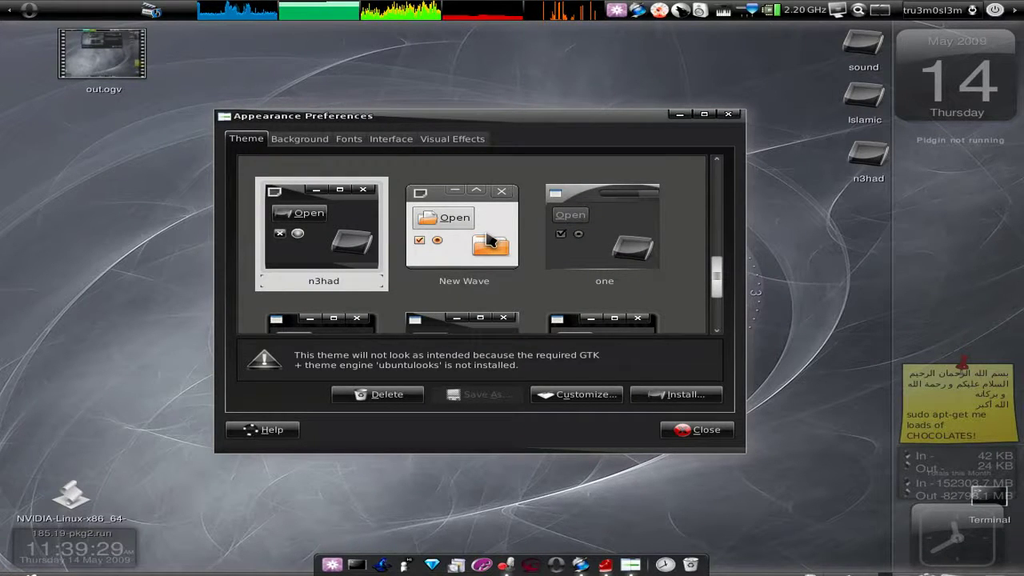
drag(498, 119, 517, 120)
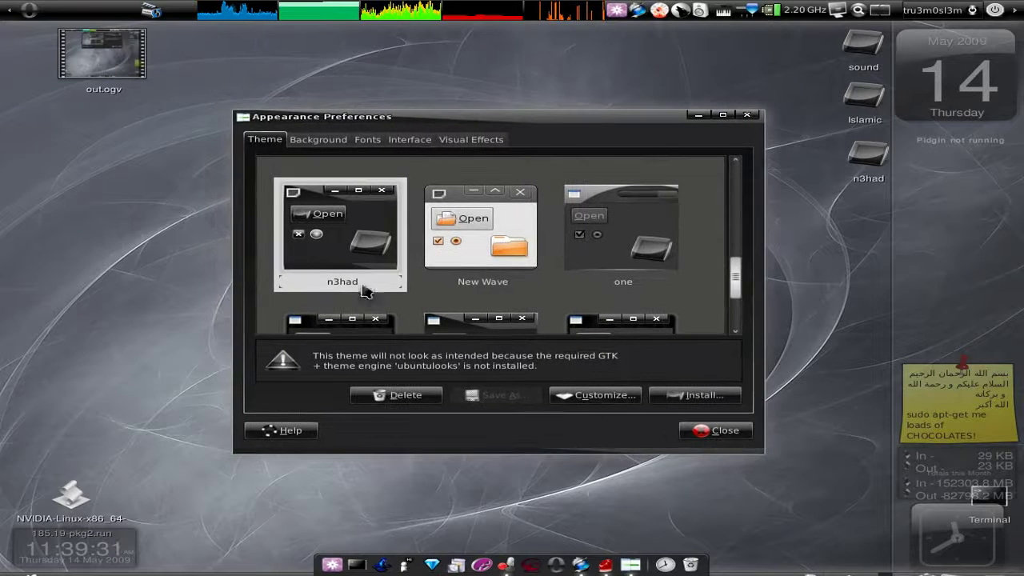
Step: Open Customize and review the Controls themes, keeping SlicknesS-black
click(586, 398)
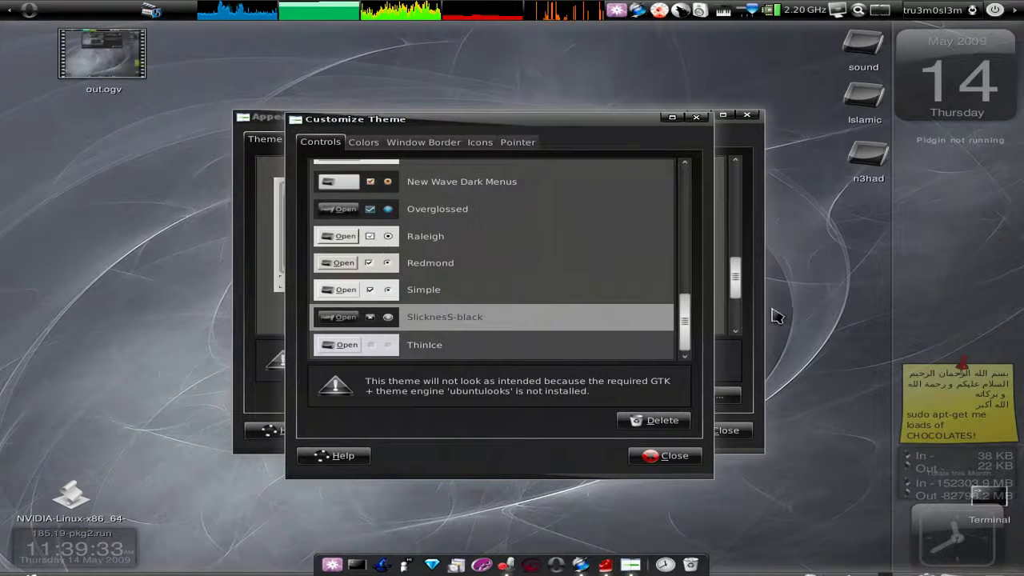
drag(684, 324, 731, 343)
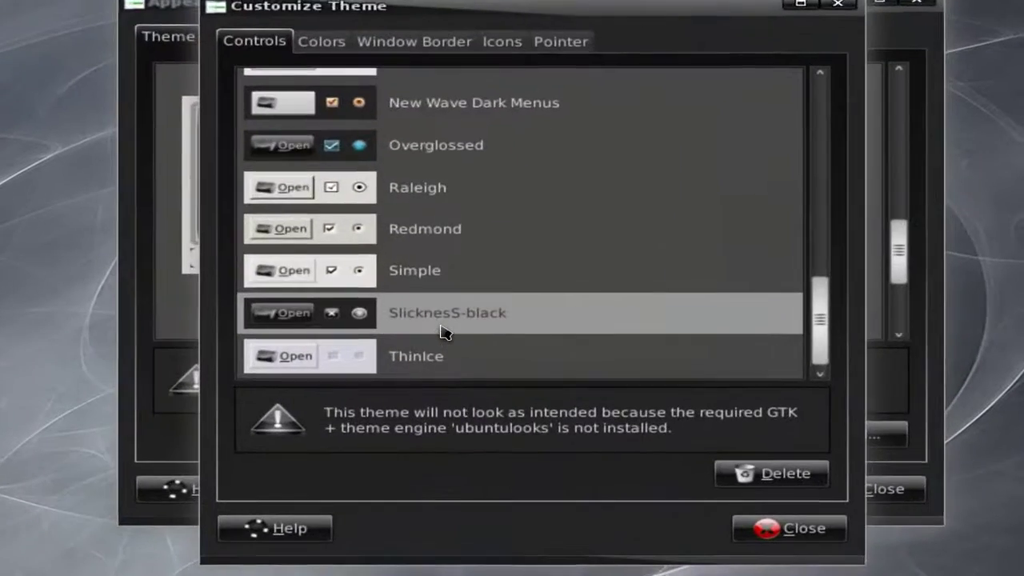
scroll(424, 321, up, 3)
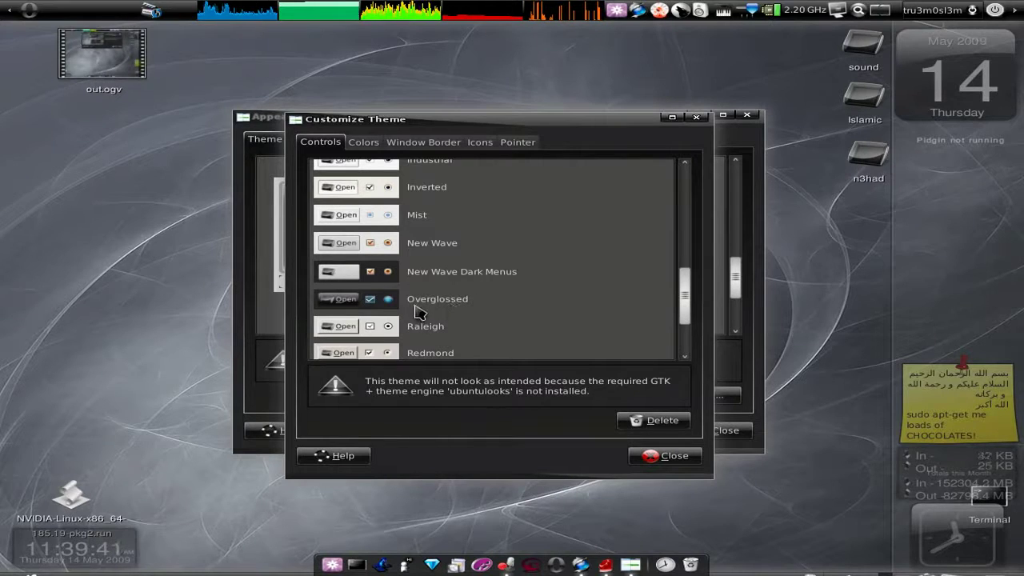
scroll(430, 293, up, 10)
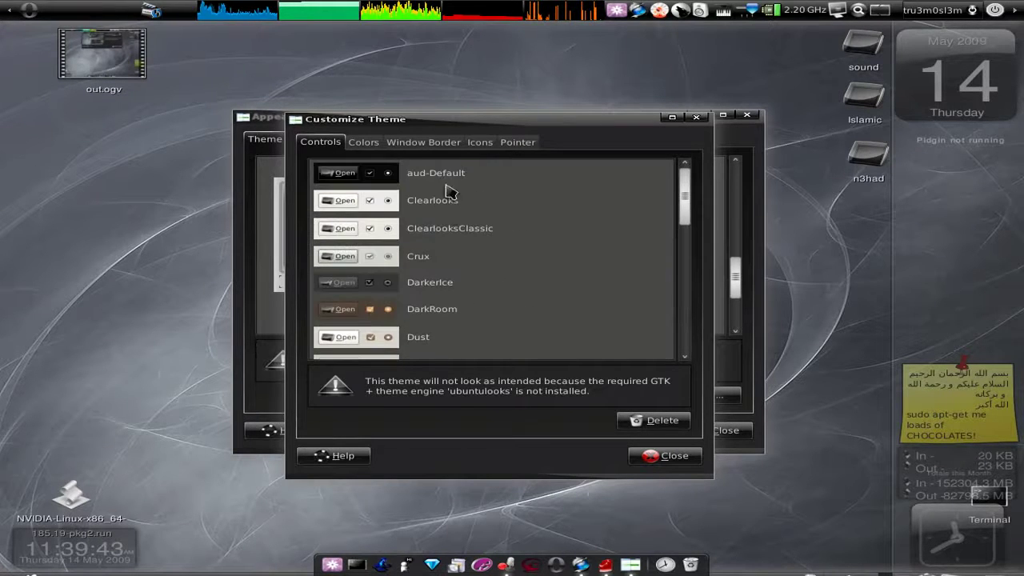
scroll(438, 268, down, 12)
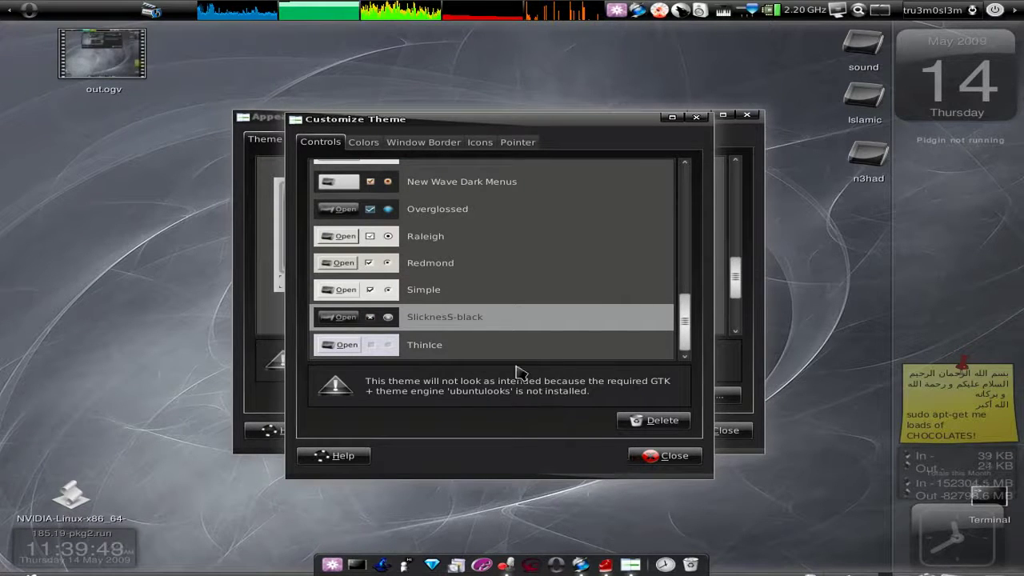
Step: Check the Colors tab, review Window Border themes with SlicknesS-black current, then show Icons
click(362, 144)
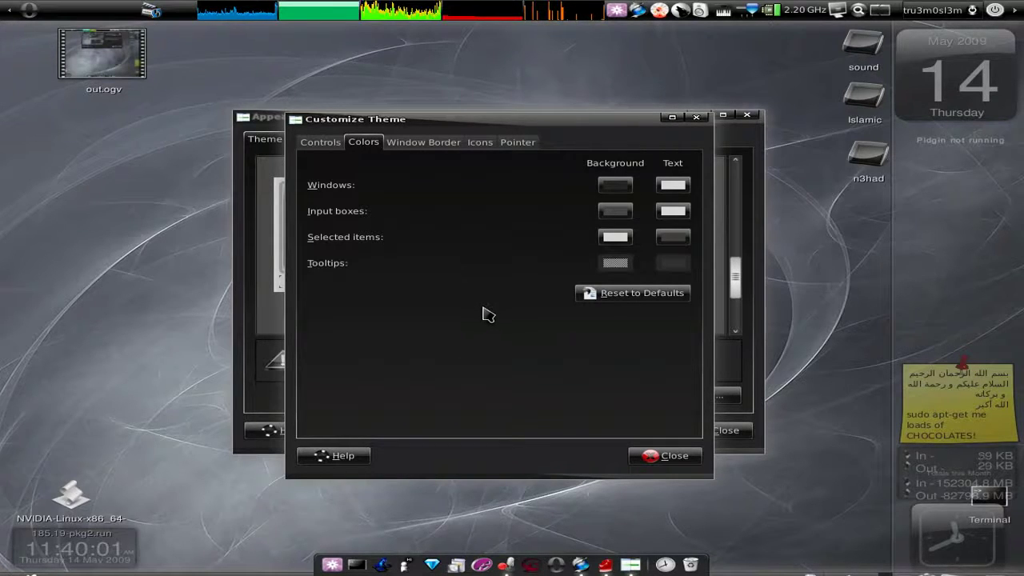
mouse_move(456, 122)
mouse_down()
mouse_move(470, 121)
mouse_move(459, 105)
mouse_up()
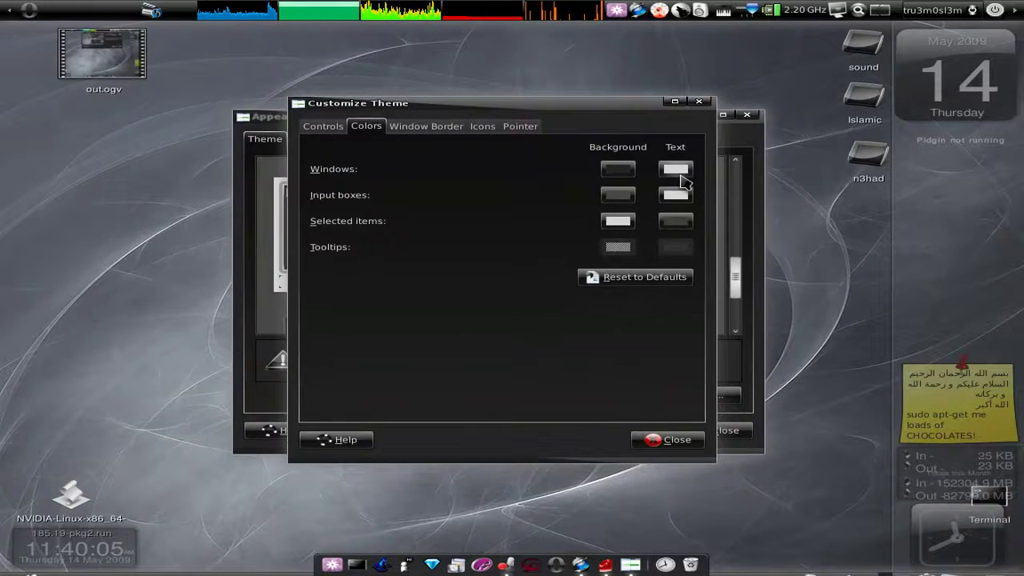
click(411, 128)
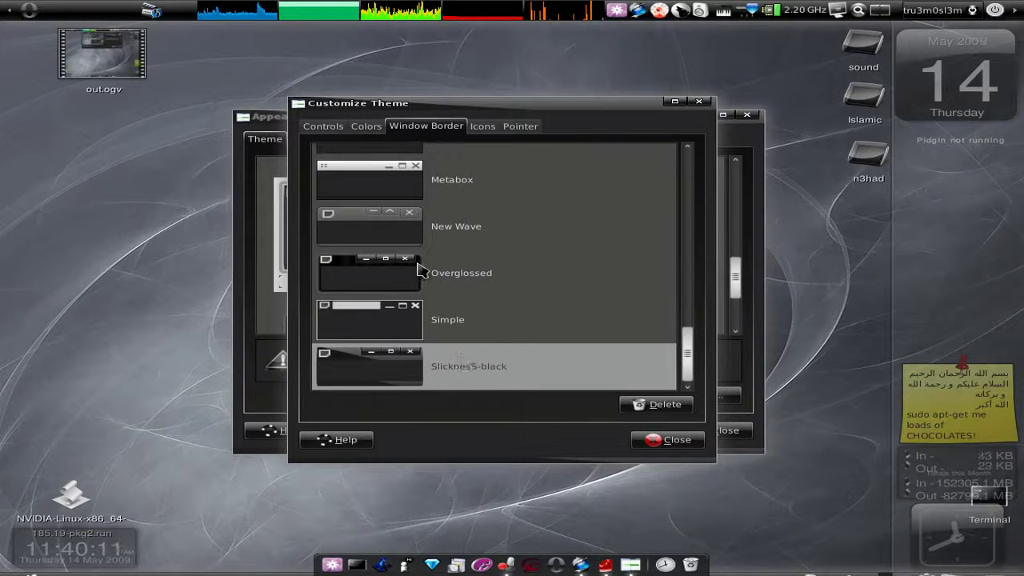
scroll(446, 372, up, 15)
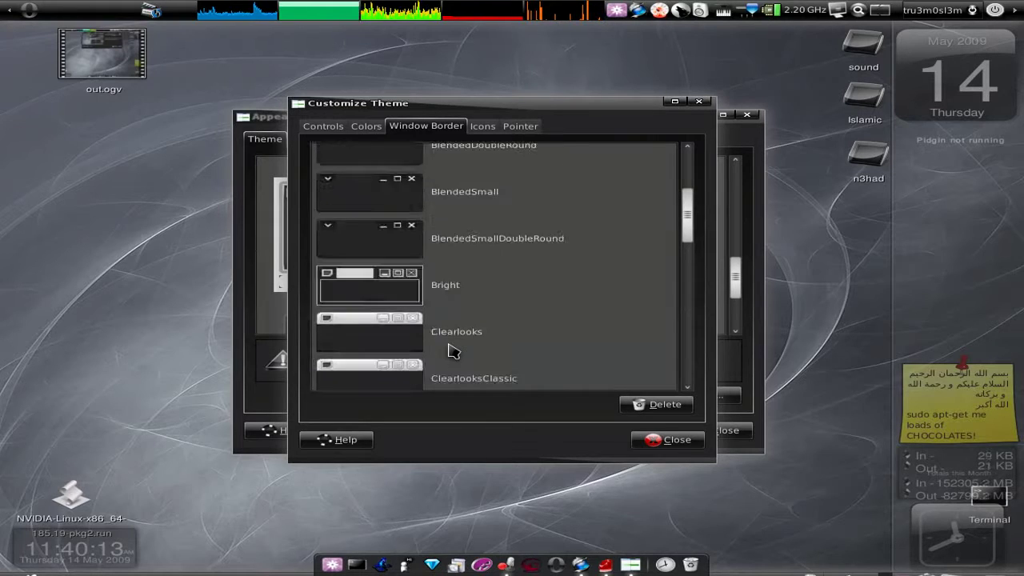
scroll(450, 352, down, 15)
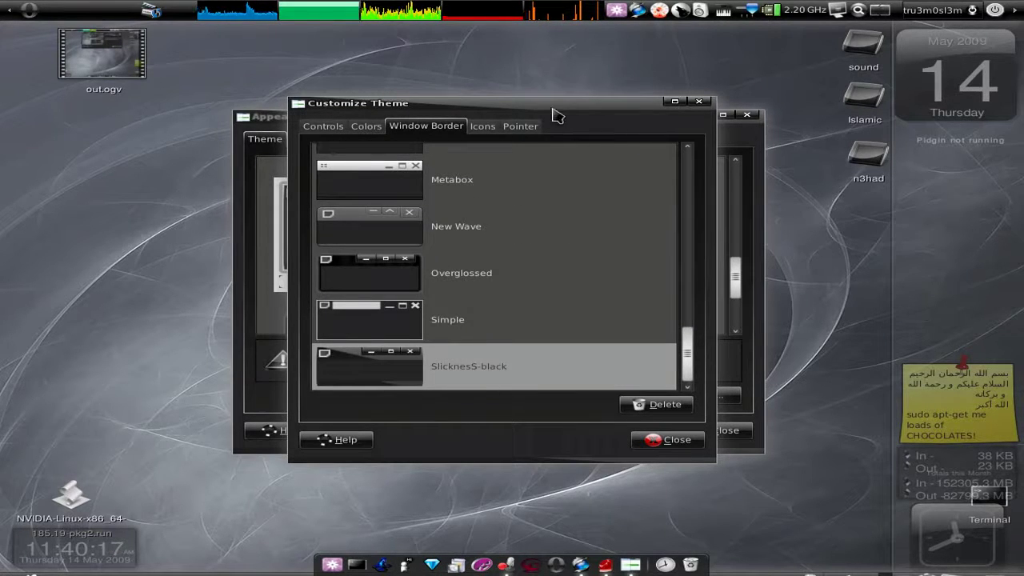
click(485, 127)
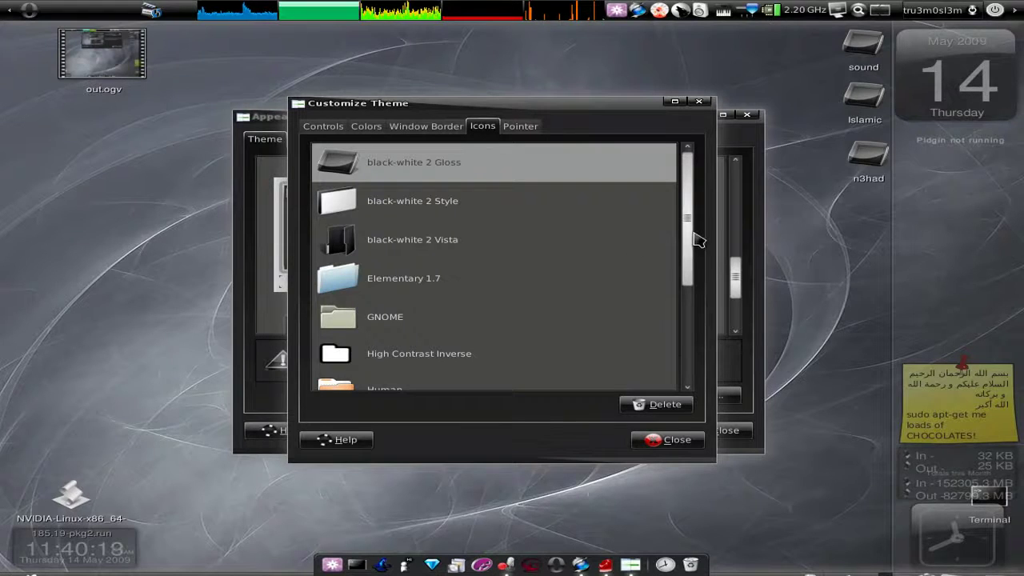
Step: Scroll through the icon themes, keeping black-white 2 Gloss, then move Customize Theme aside
drag(692, 239, 689, 365)
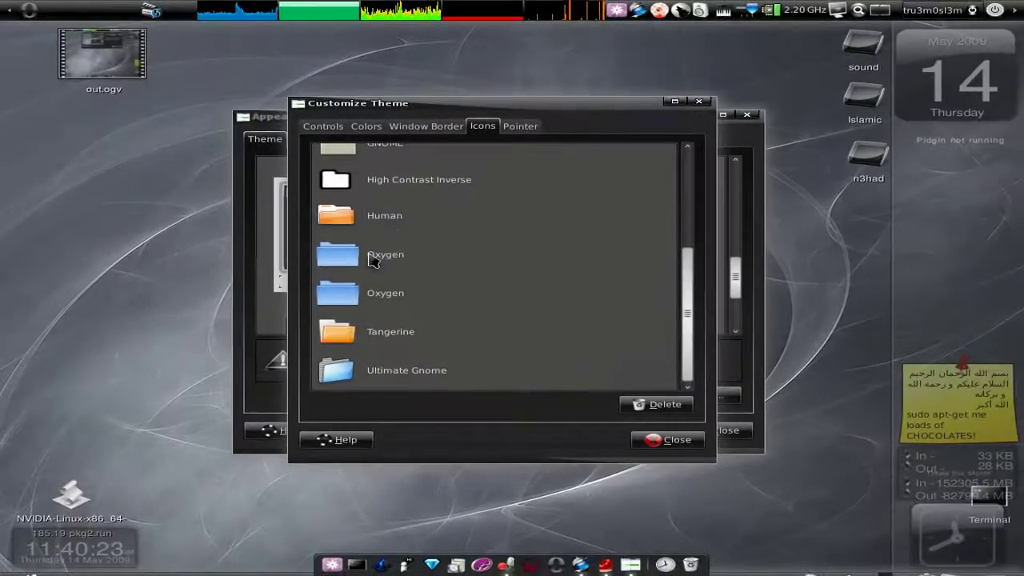
scroll(411, 222, up, 1)
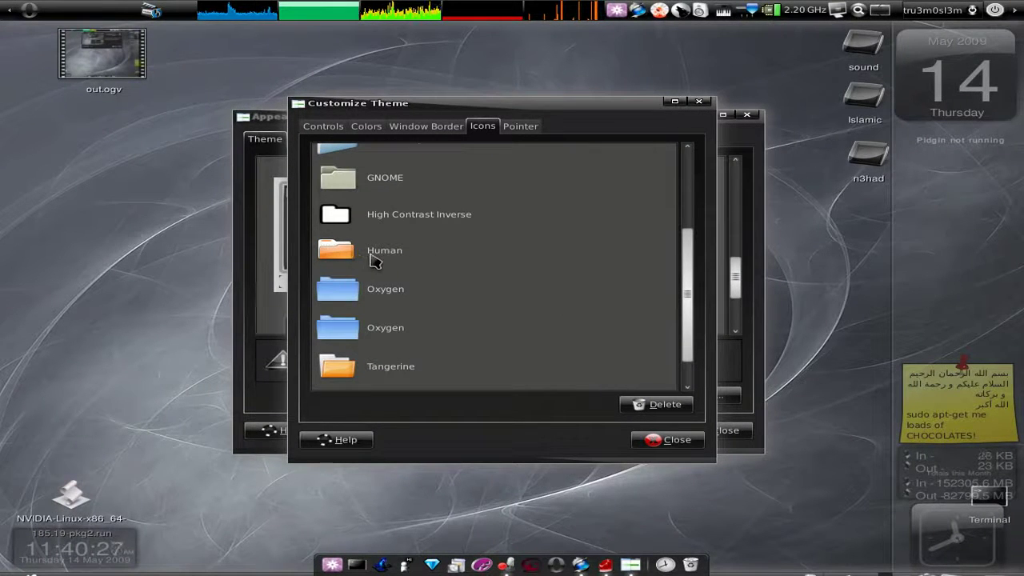
drag(690, 318, 690, 217)
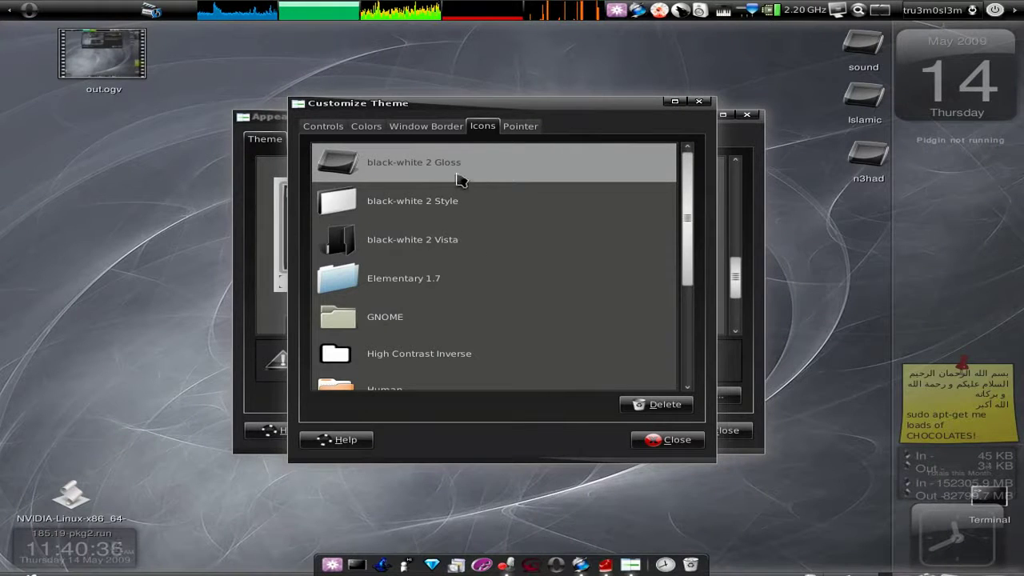
scroll(464, 318, down, 3)
scroll(462, 318, up, 3)
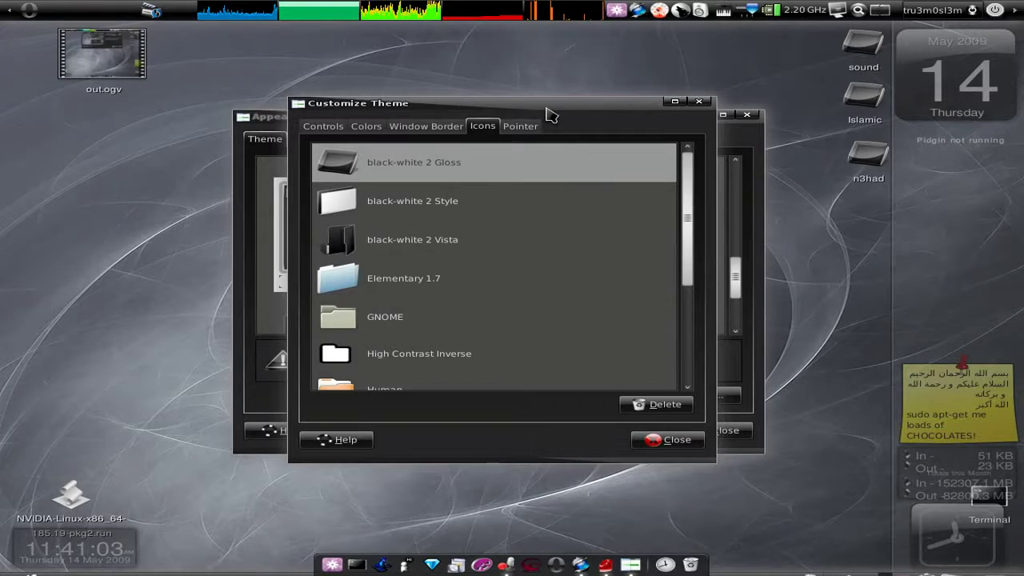
drag(549, 110, 317, 349)
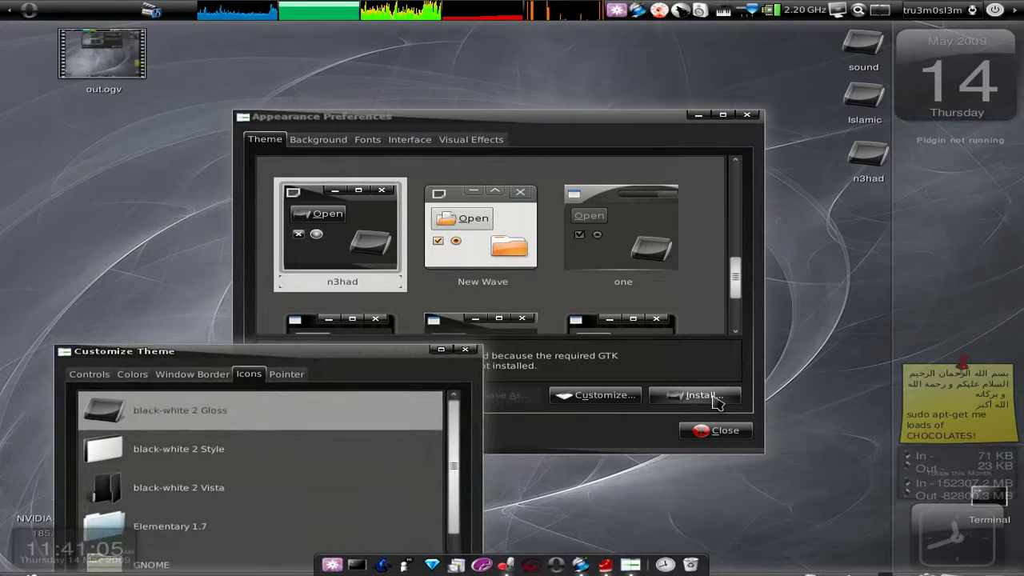
Step: Confirm Obsidian as the pointer theme, then close Customize Theme and Appearance Preferences
click(715, 400)
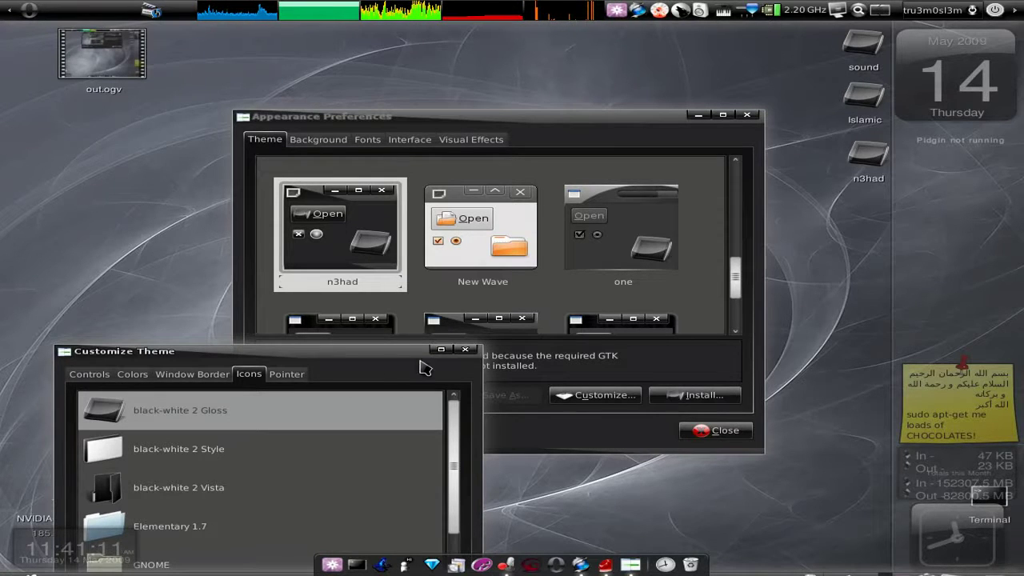
drag(421, 360, 746, 103)
click(613, 117)
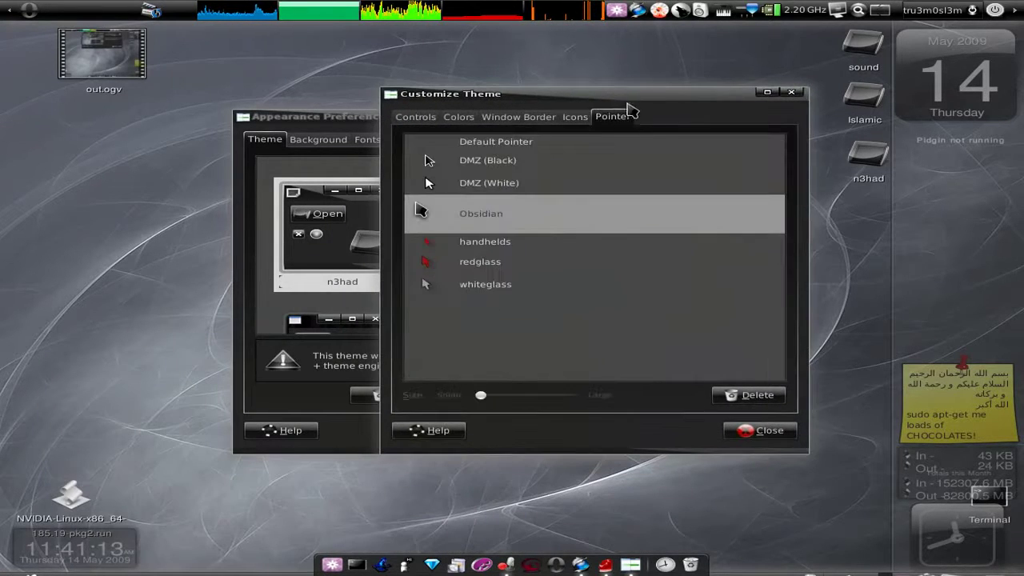
drag(620, 93, 494, 110)
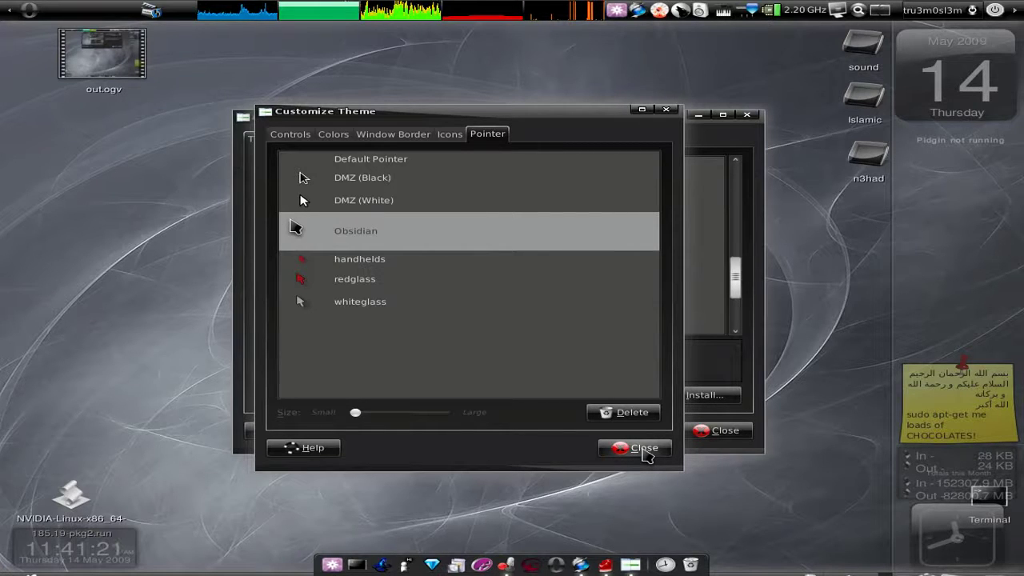
click(643, 450)
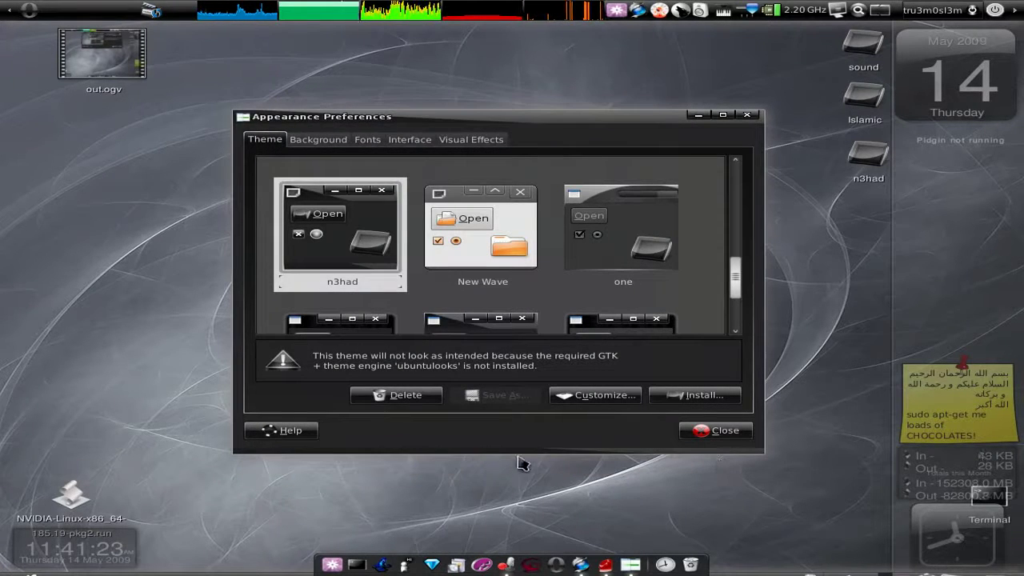
drag(739, 281, 740, 182)
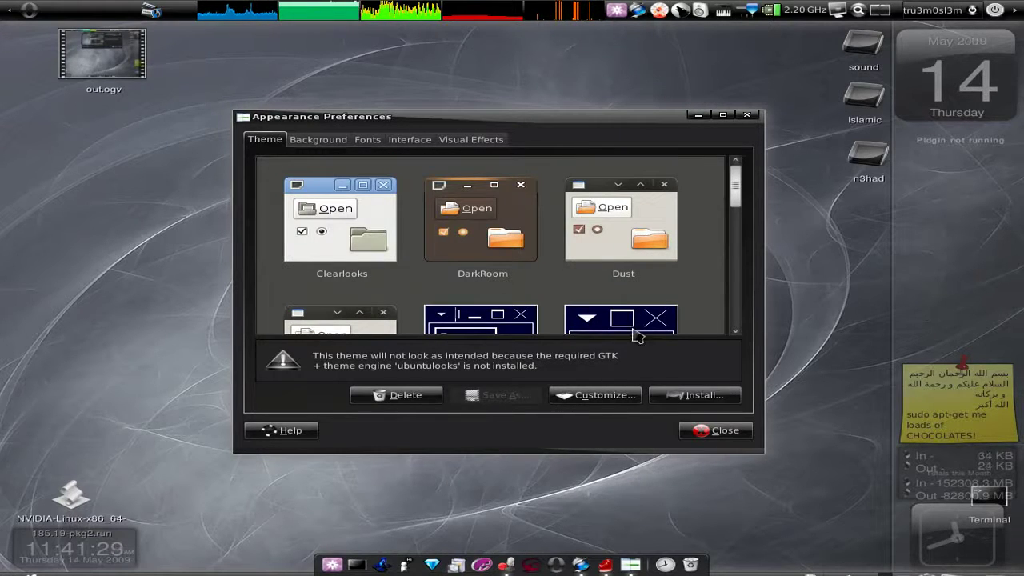
click(710, 429)
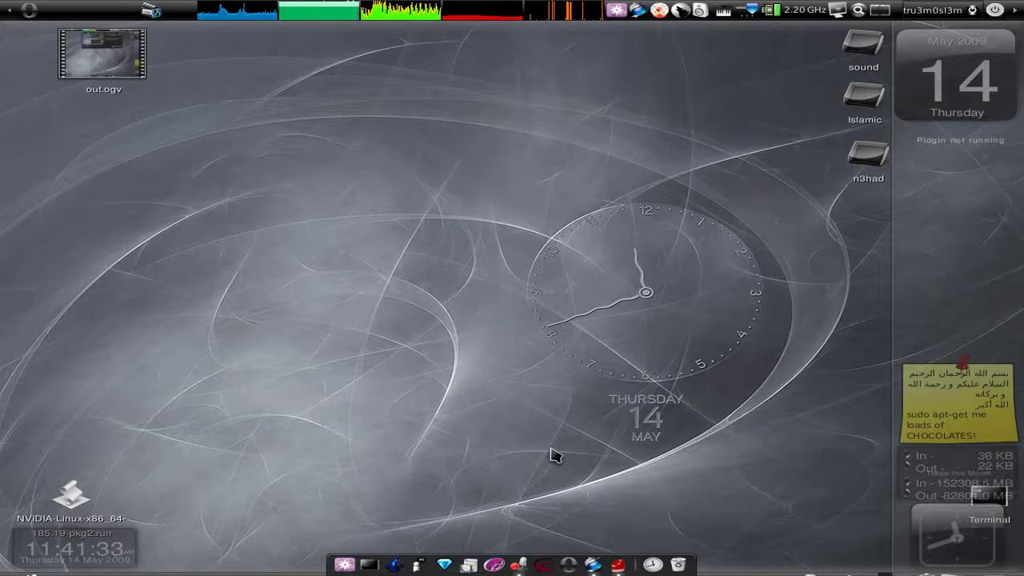
Step: Browse the System > Administration menu and close it without launching anything
key(super+space)
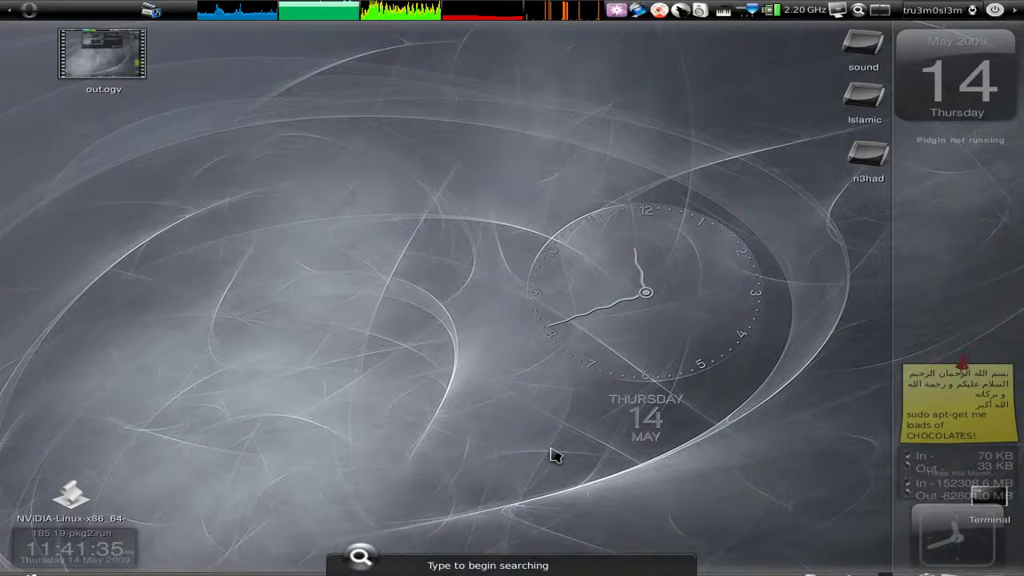
key(Escape)
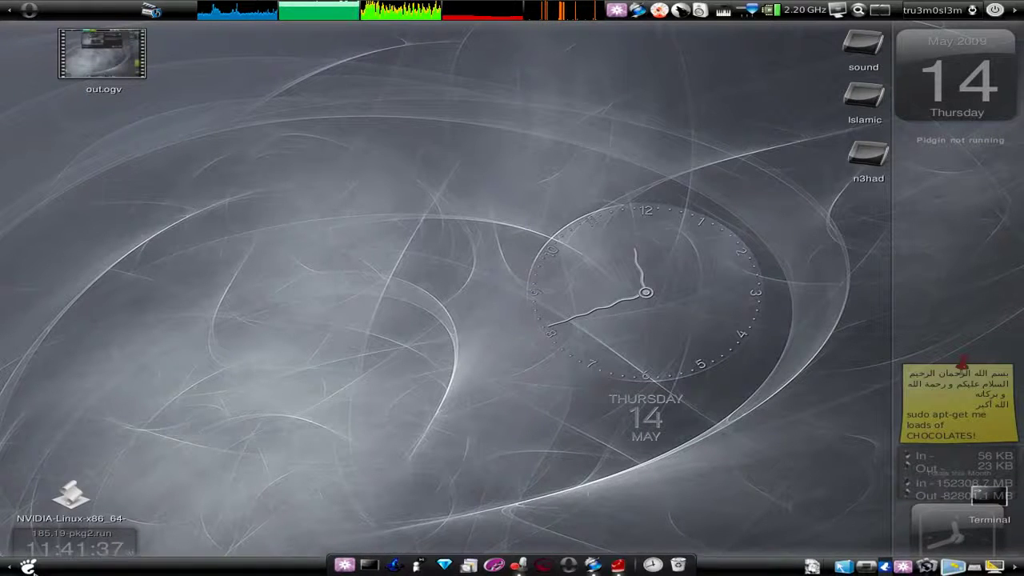
click(30, 566)
mouse_move(102, 470)
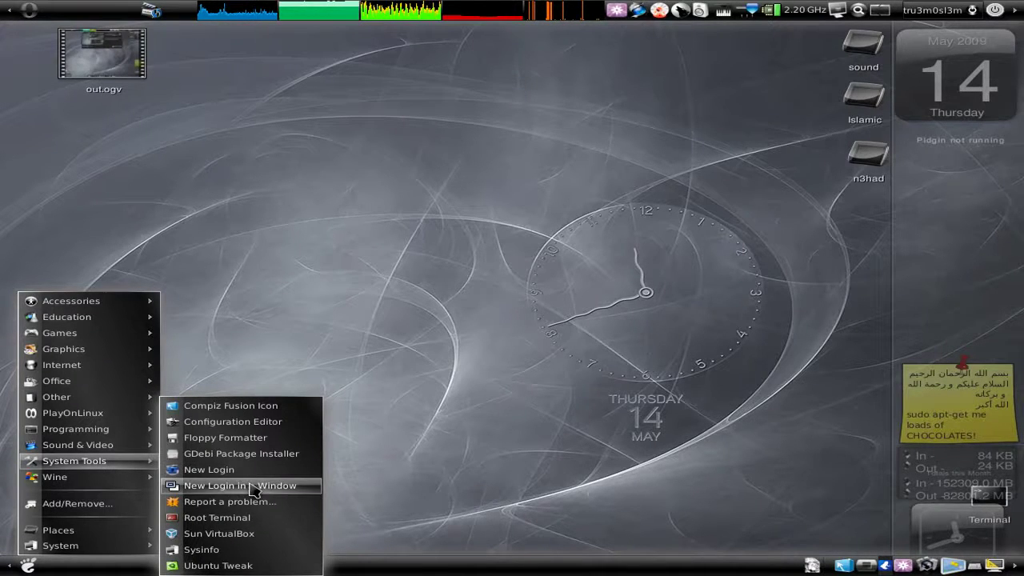
mouse_move(112, 309)
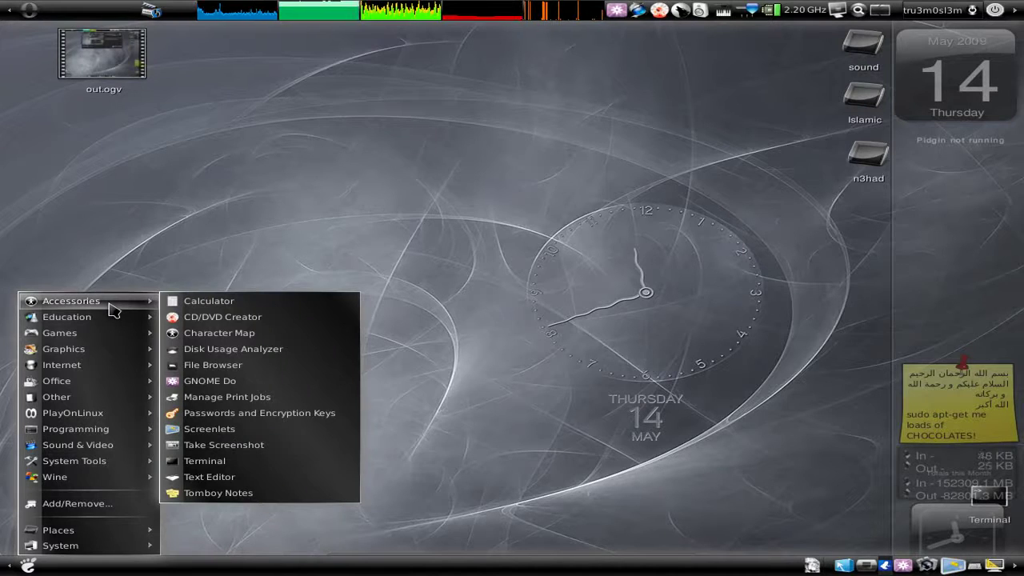
mouse_move(88, 547)
mouse_move(240, 490)
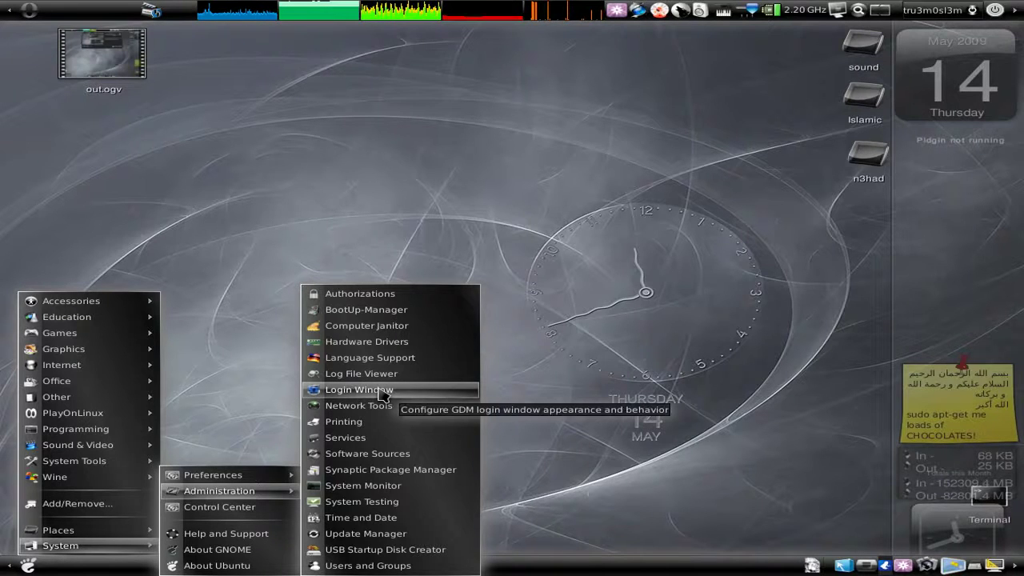
click(541, 445)
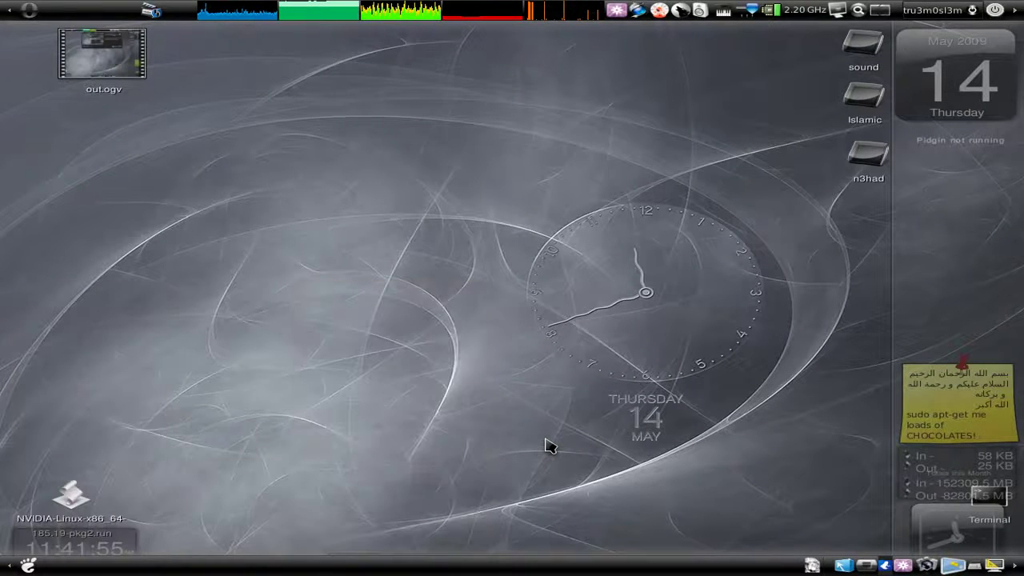
Step: Launch Login Window by typing 'l' into GNOME Do
mouse_move(338, 552)
key(super+space)
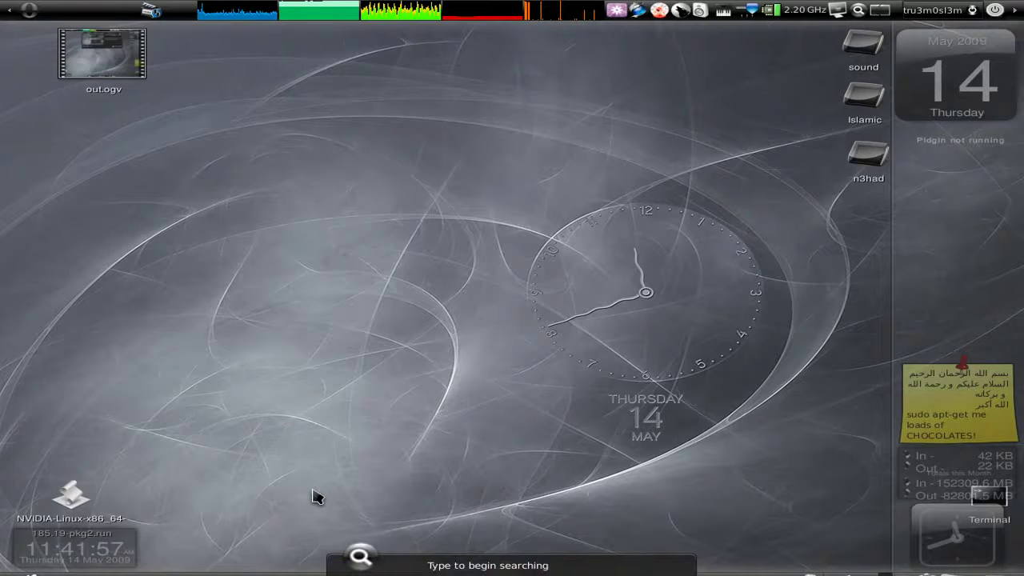
text(l)
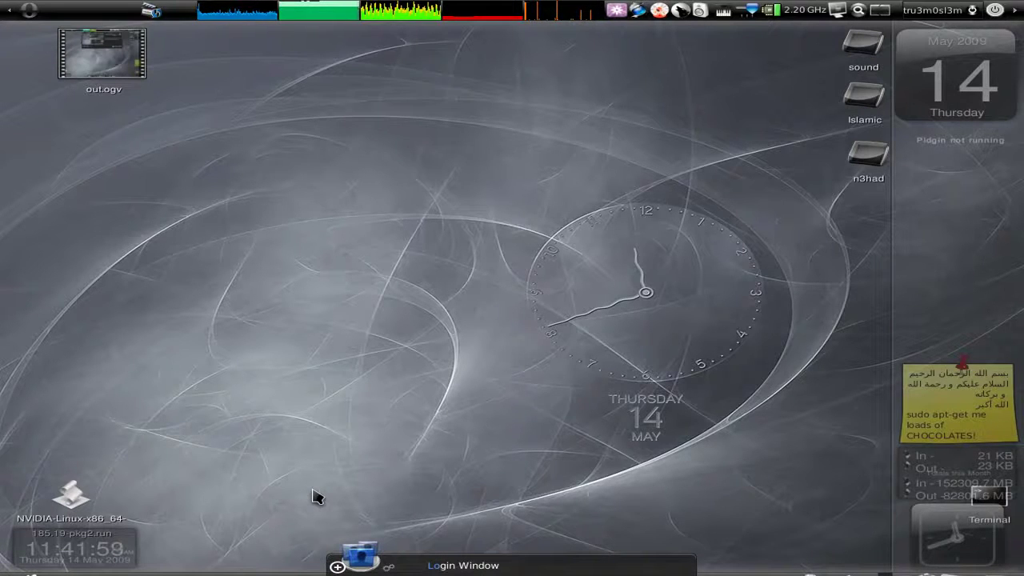
key(Return)
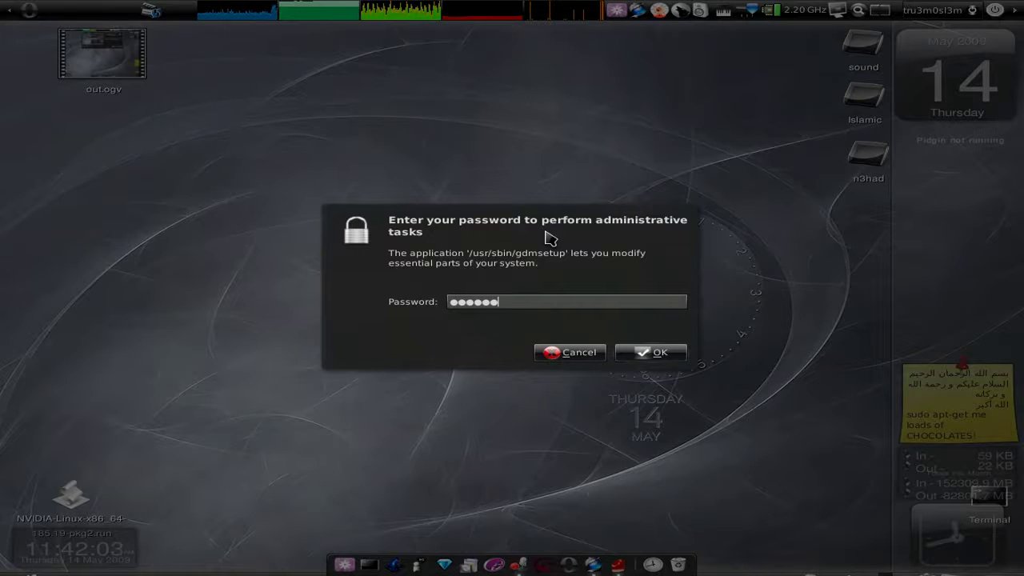
Step: Submit the administrator password and open the Local tab of Login Window Preferences
key(Return)
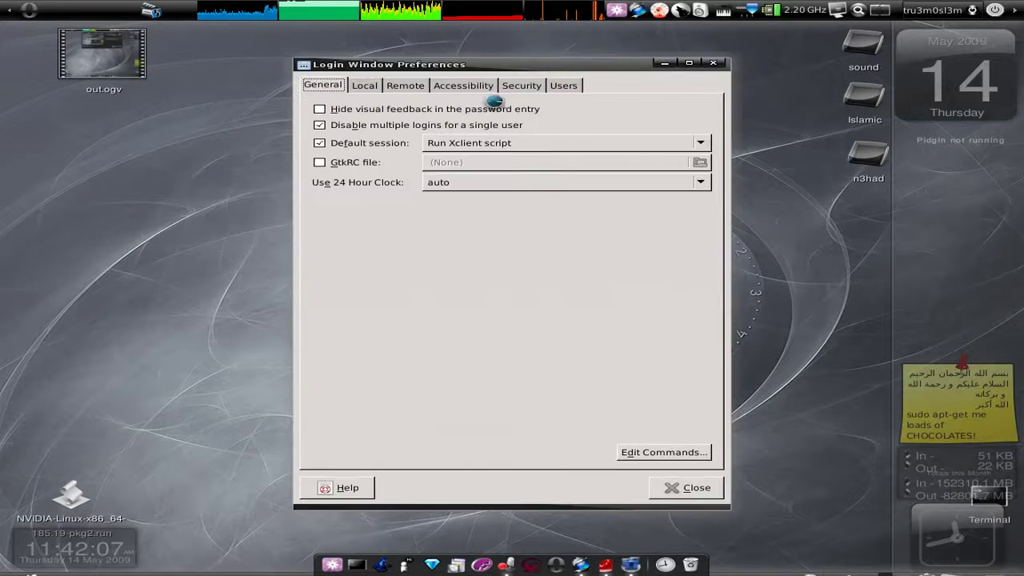
drag(361, 64, 353, 79)
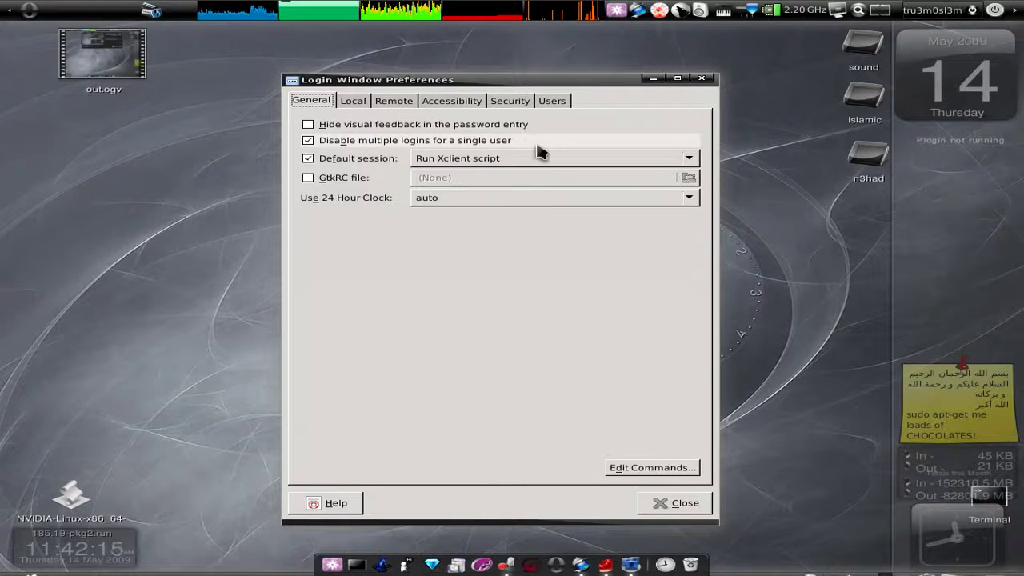
click(352, 102)
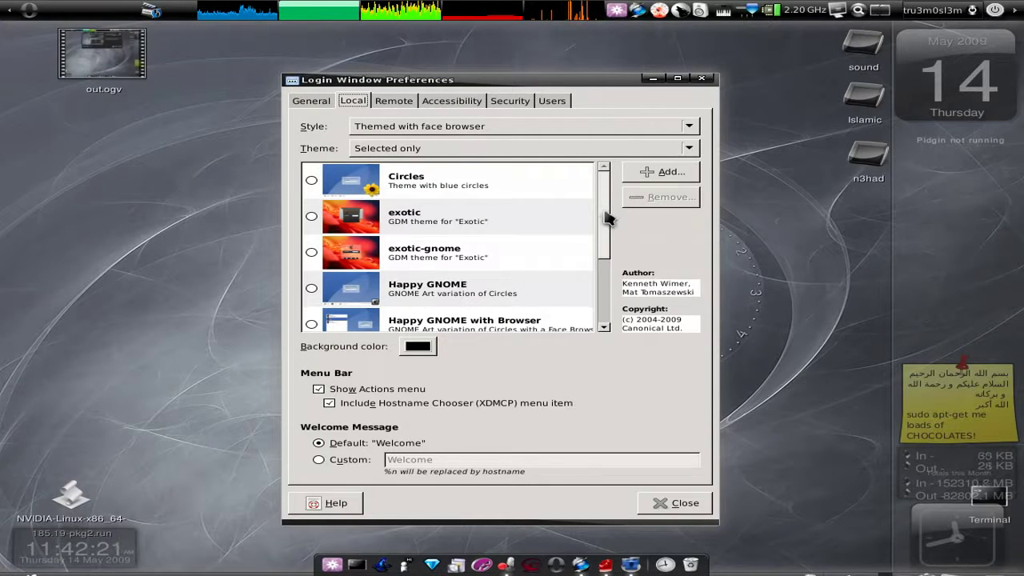
Step: Scroll through the Local GDM theme list, with Human selected, and open the Style dropdown
drag(606, 217, 611, 305)
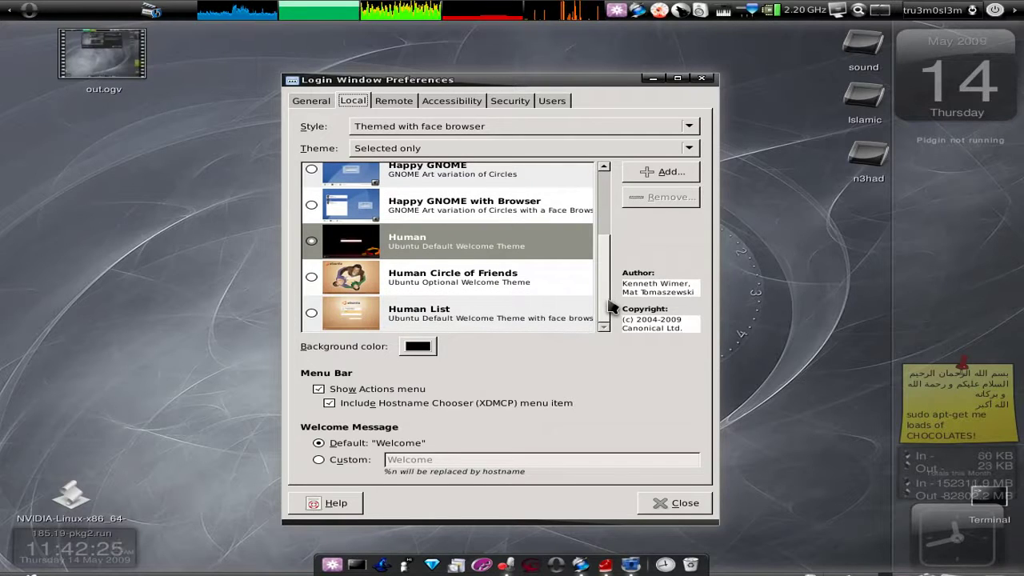
mouse_move(612, 306)
mouse_down()
mouse_move(606, 278)
mouse_move(606, 288)
mouse_up()
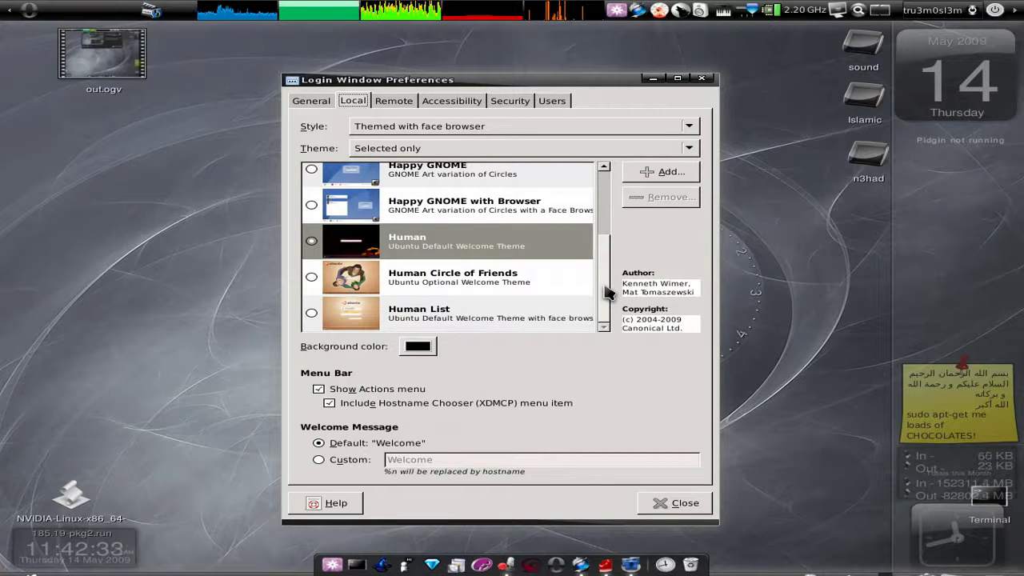
drag(605, 289, 604, 211)
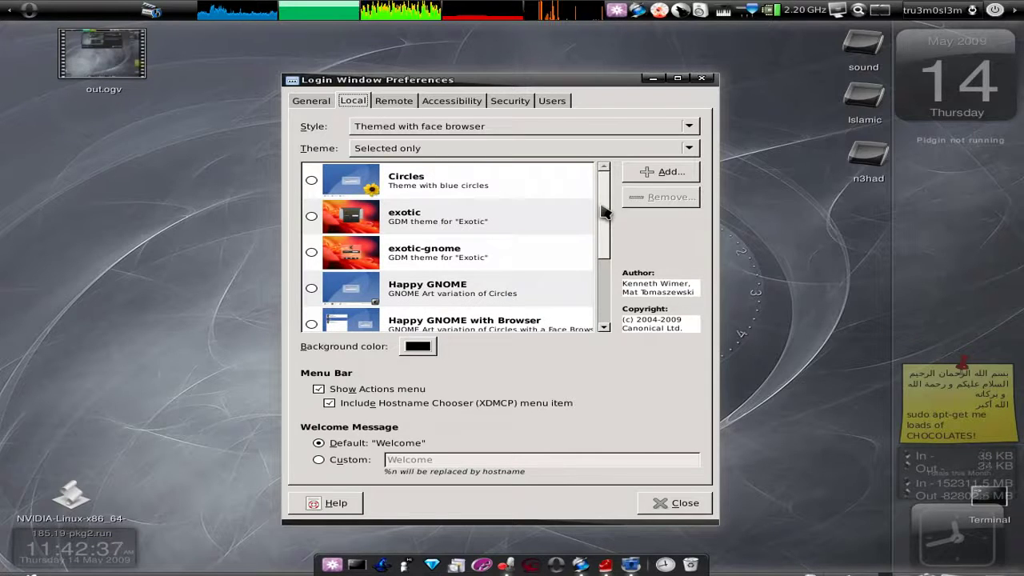
mouse_move(604, 211)
mouse_down()
mouse_move(604, 262)
mouse_move(604, 211)
mouse_up()
scroll(352, 253, down, 3)
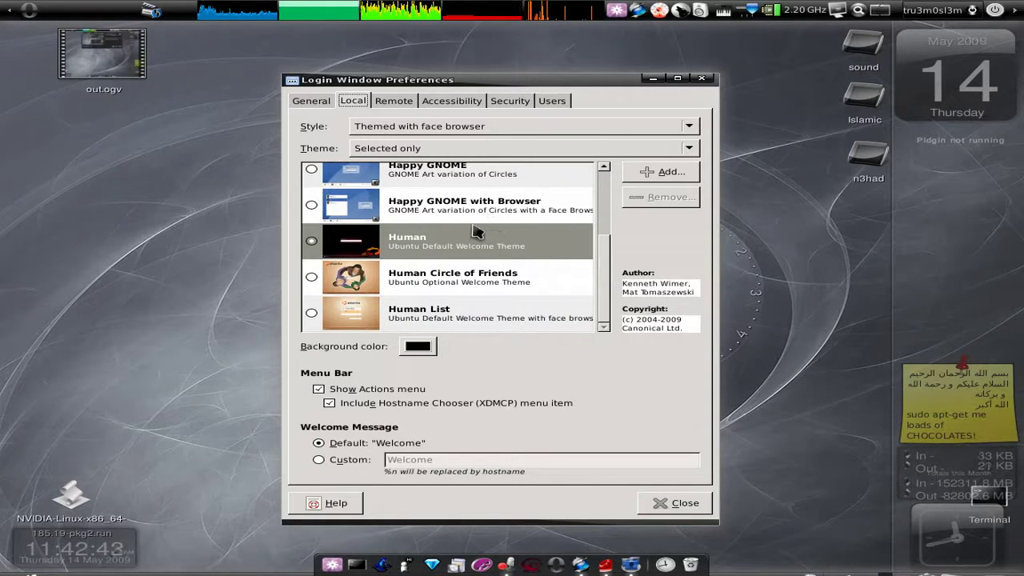
scroll(559, 274, up, 3)
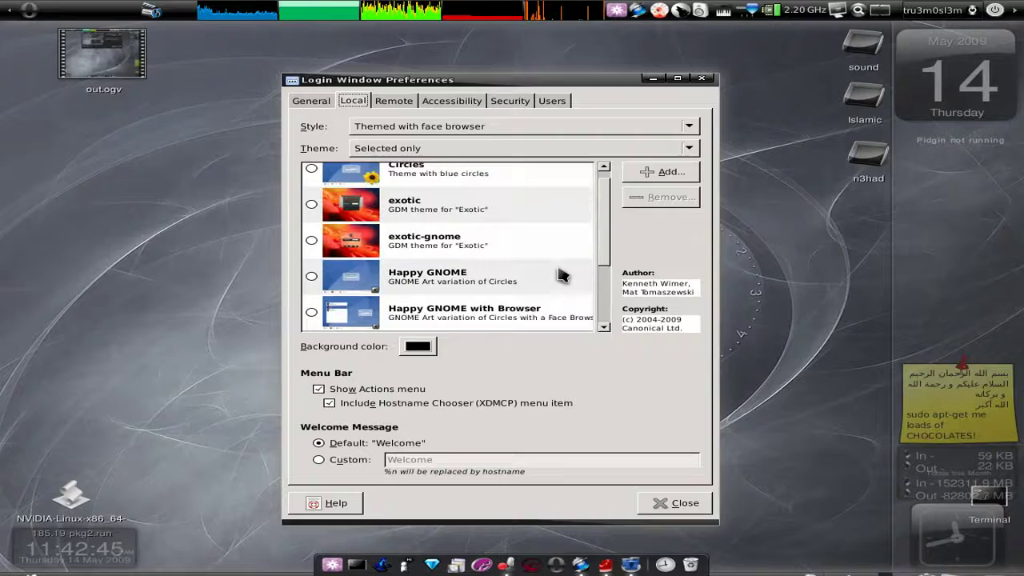
click(550, 131)
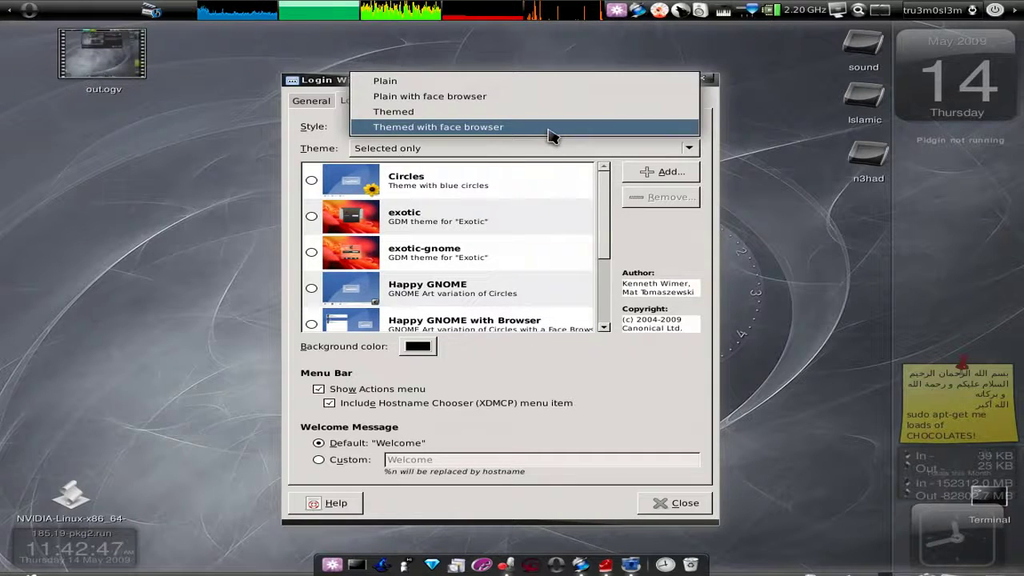
Step: Set the login theme mode to Random from selected, ticking exotic, exotic-gnome and Human
click(548, 128)
click(539, 149)
click(535, 164)
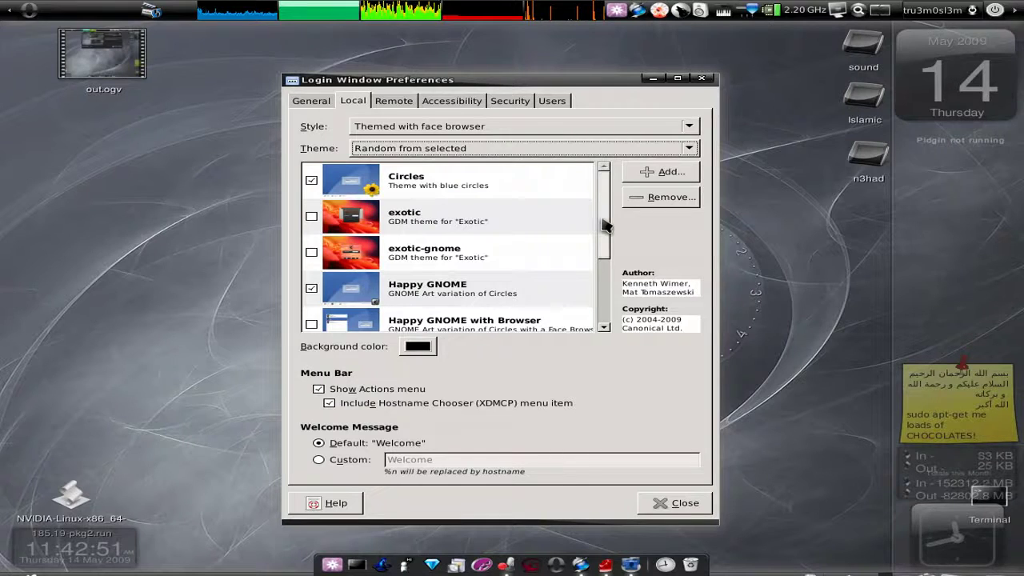
drag(605, 224, 604, 308)
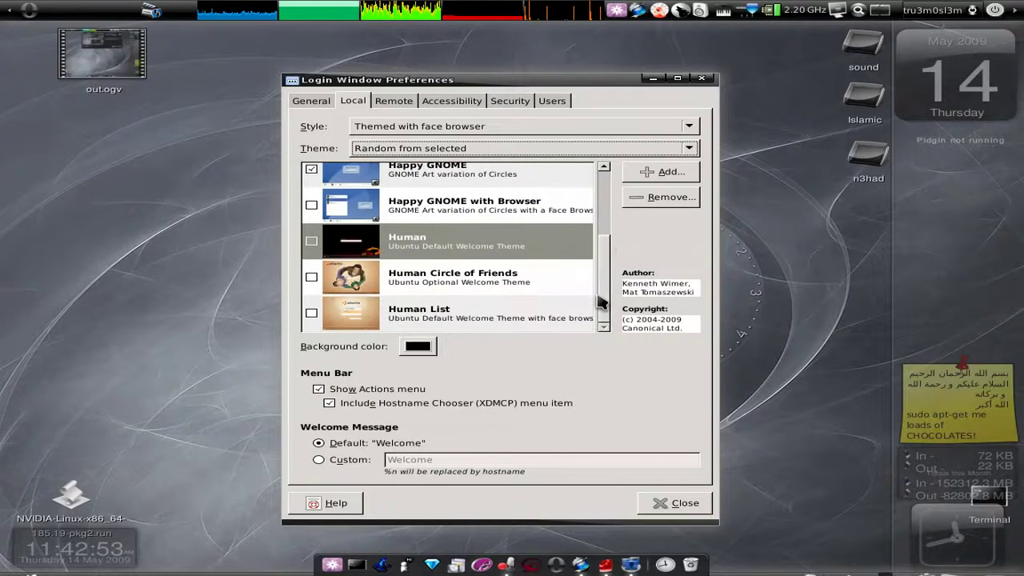
scroll(310, 251, up, 3)
click(312, 216)
click(311, 252)
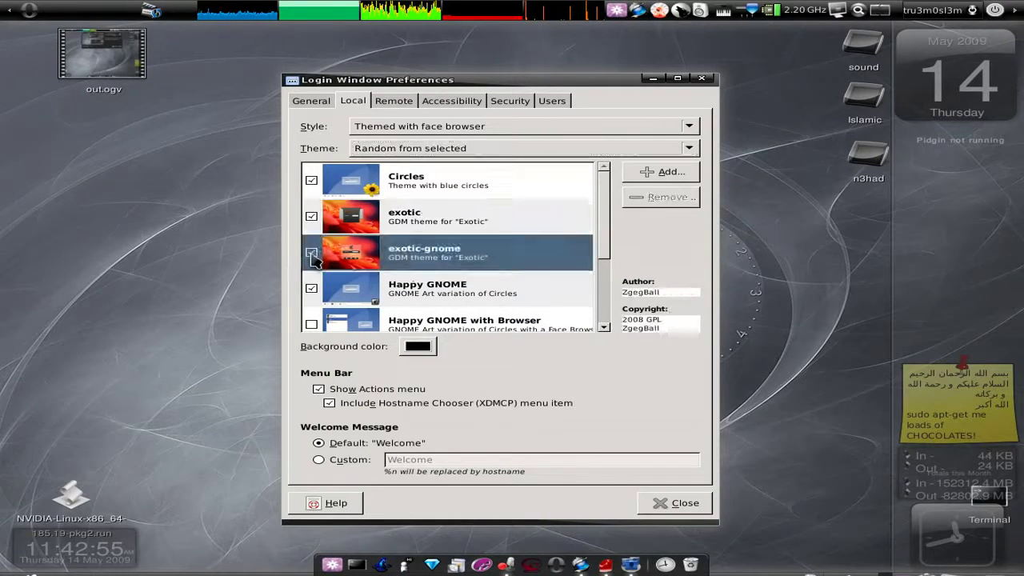
scroll(375, 278, down, 3)
click(358, 268)
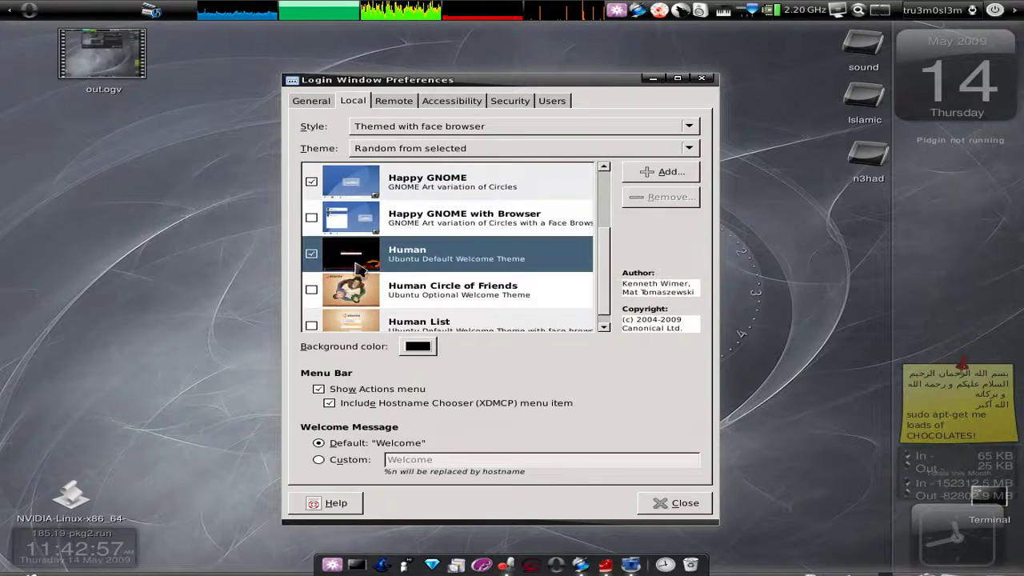
scroll(436, 284, up, 3)
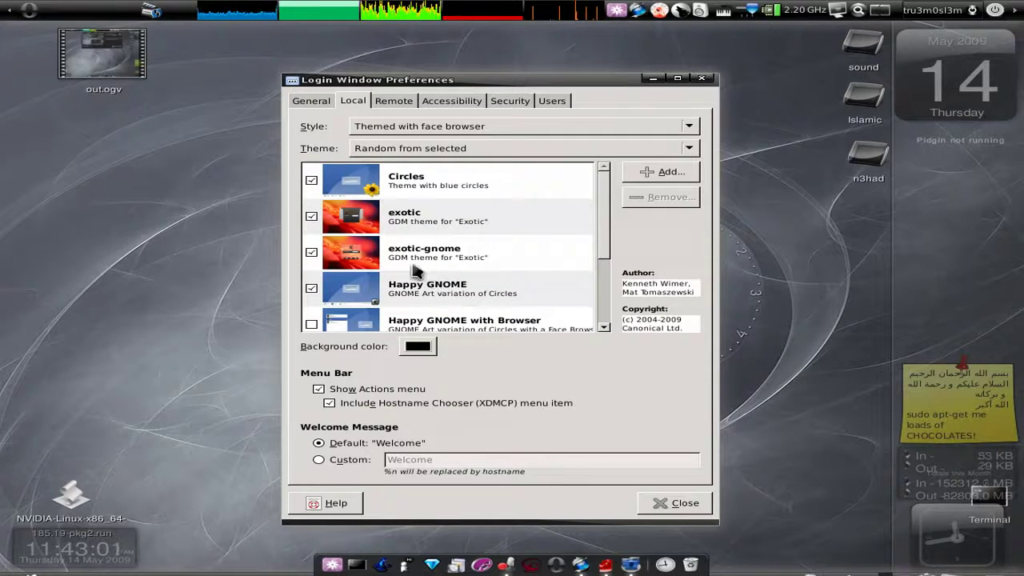
Step: Switch the theme mode back to Selected only and keep the Themed with face browser style
click(466, 149)
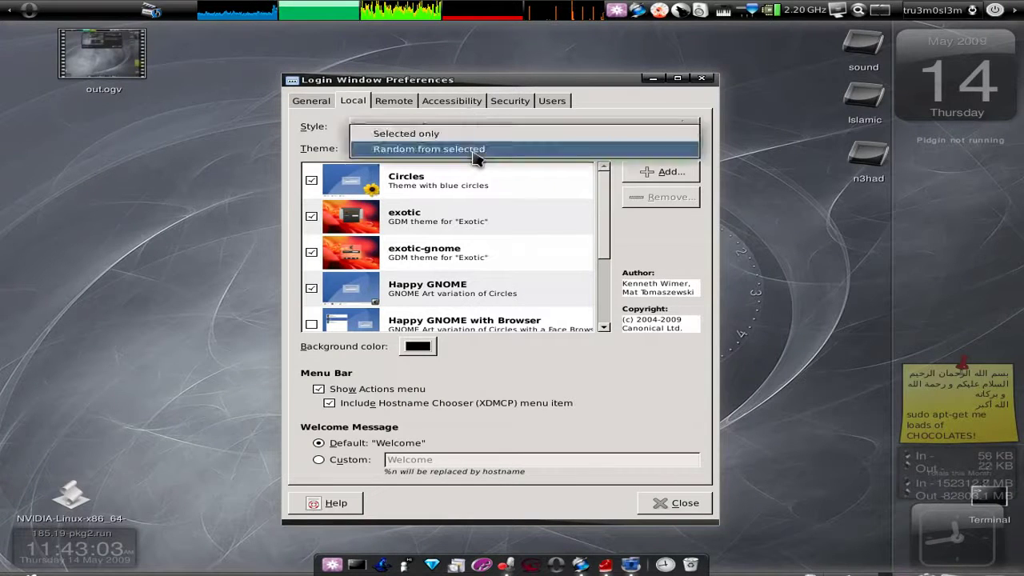
click(472, 133)
scroll(605, 239, down, 3)
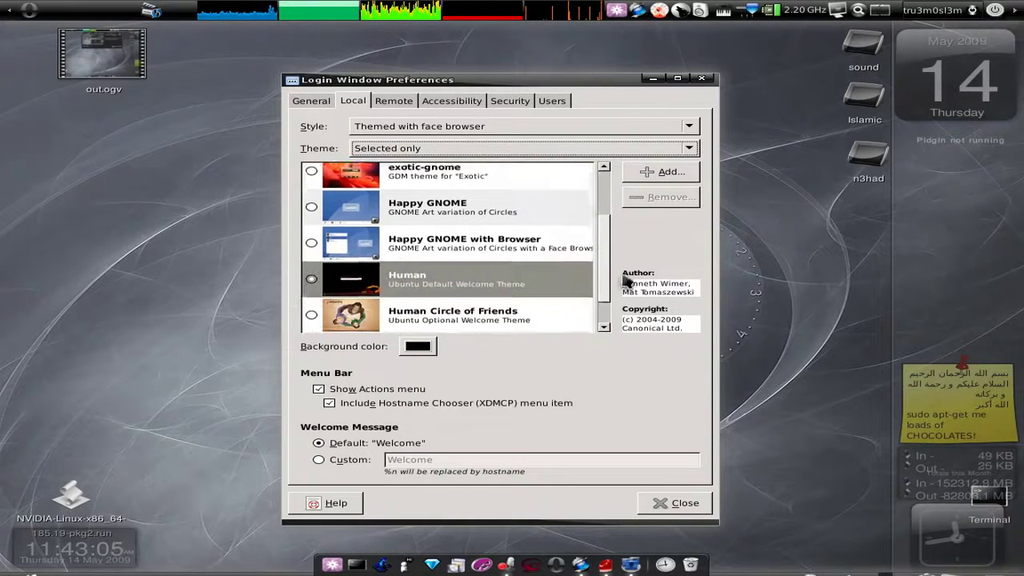
scroll(600, 280, down, 1)
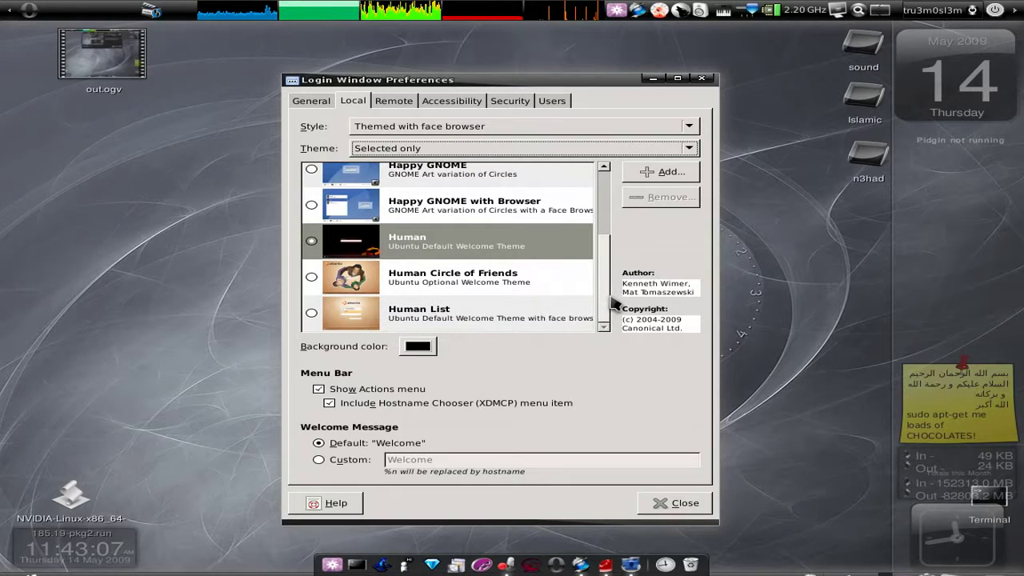
scroll(608, 240, up, 3)
scroll(601, 184, down, 3)
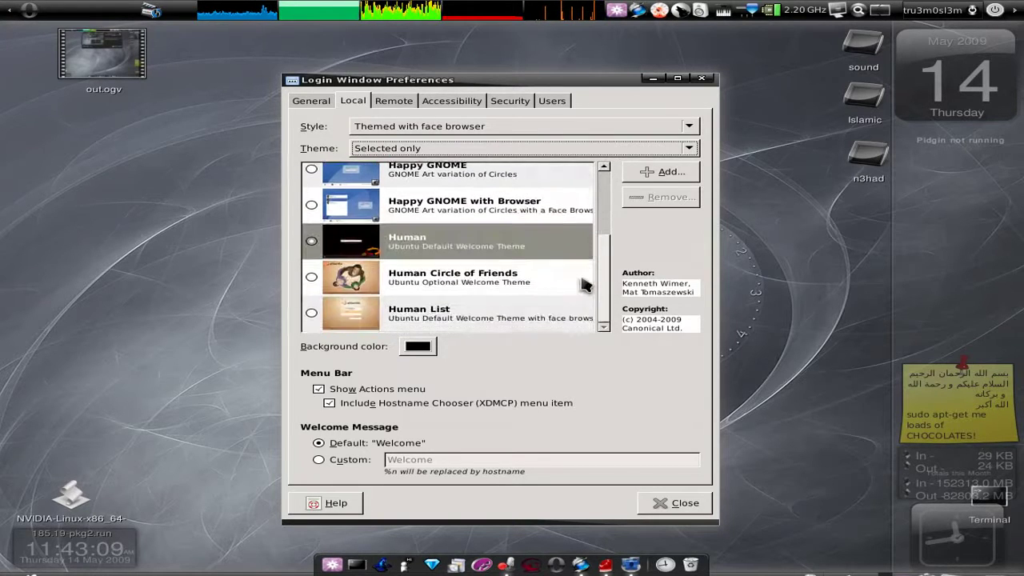
scroll(591, 216, up, 2)
scroll(588, 216, up, 2)
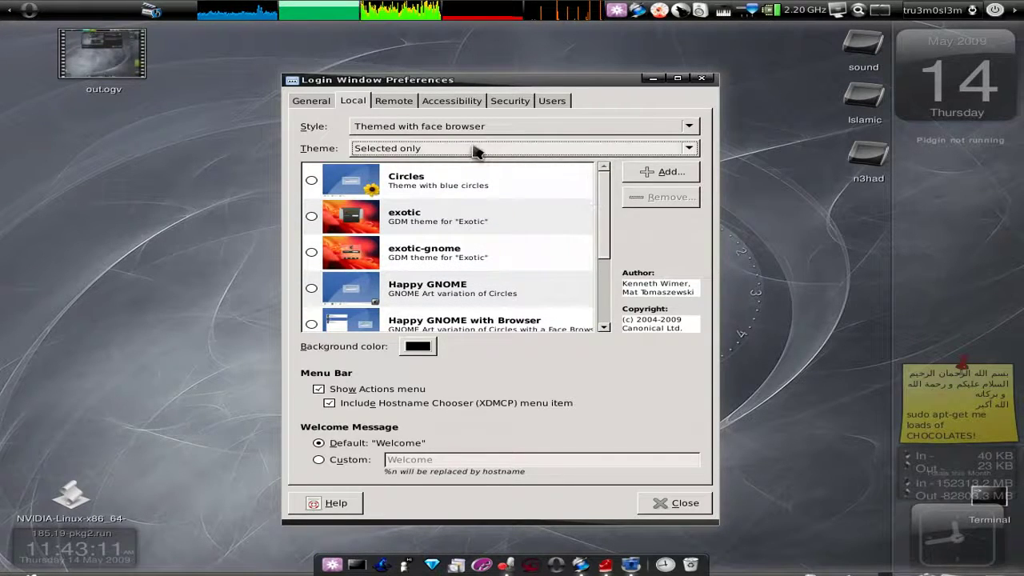
scroll(380, 259, down, 3)
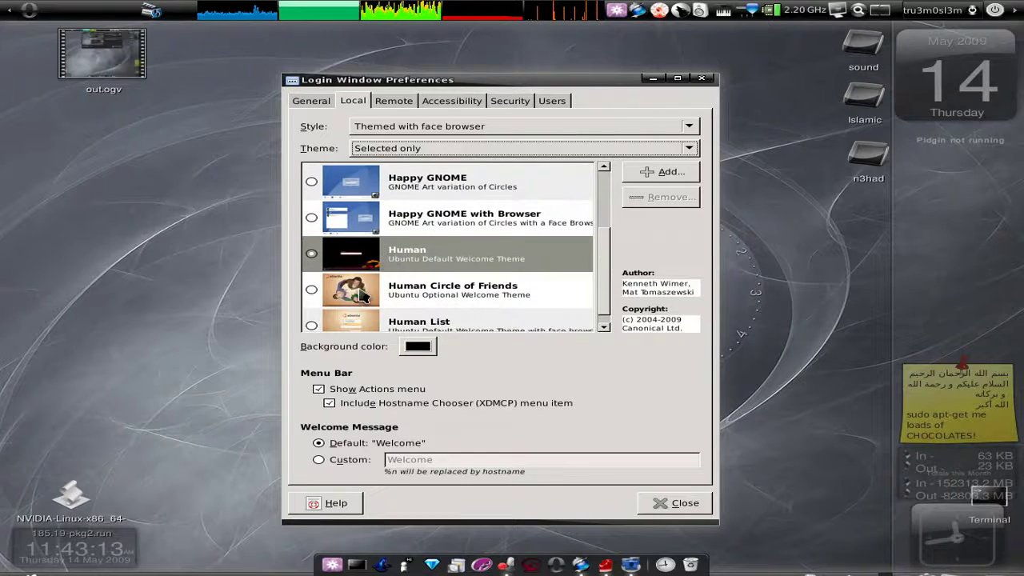
click(463, 127)
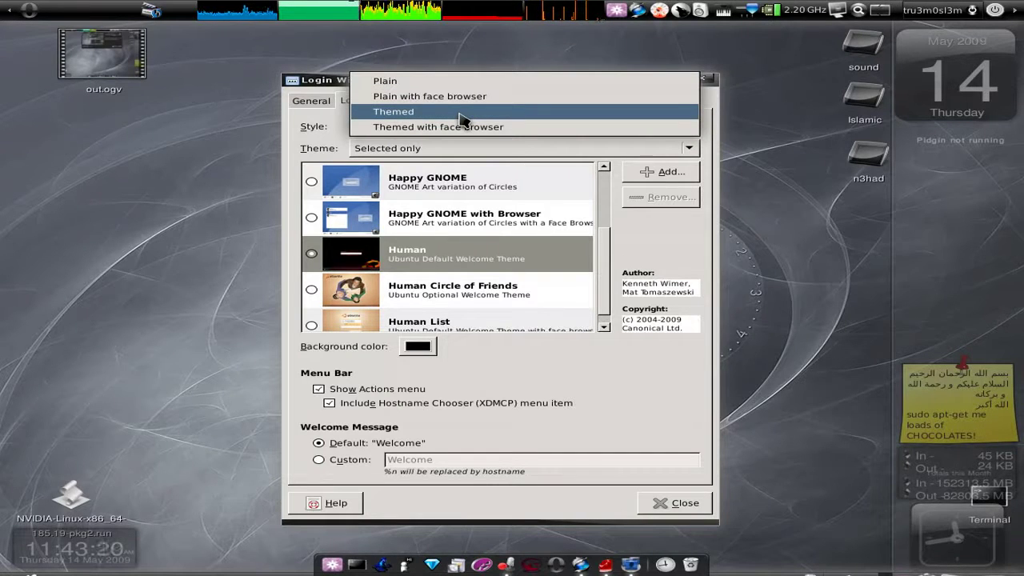
click(474, 128)
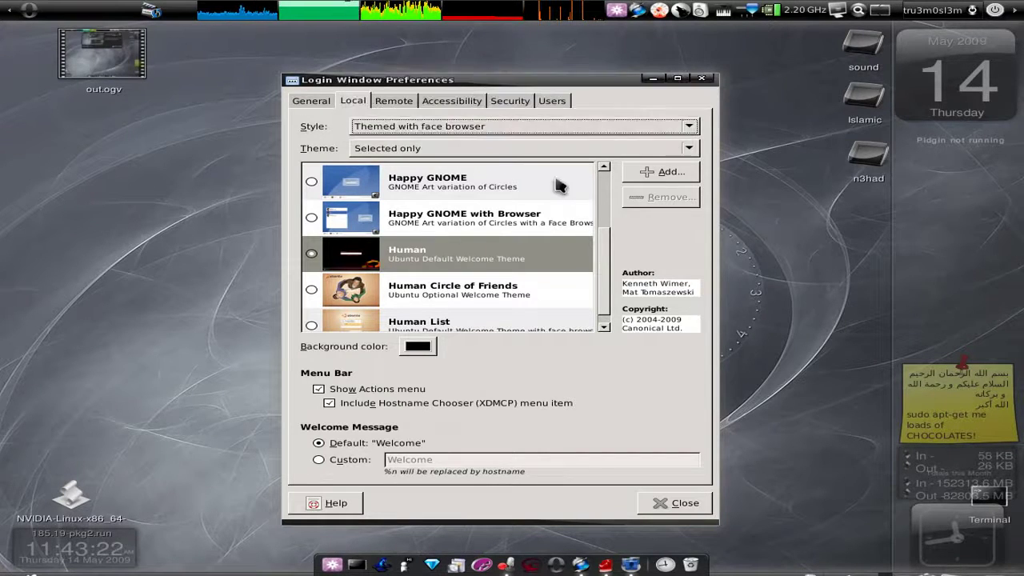
scroll(610, 267, down, 1)
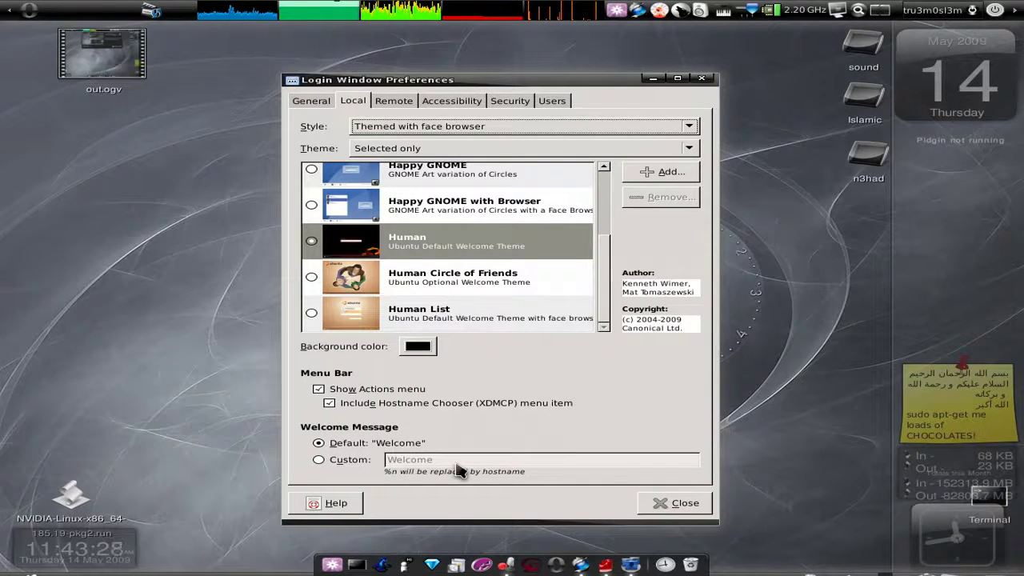
Step: Review the Remote, Accessibility and Security tabs, ending on the automatic and timed login options
click(393, 100)
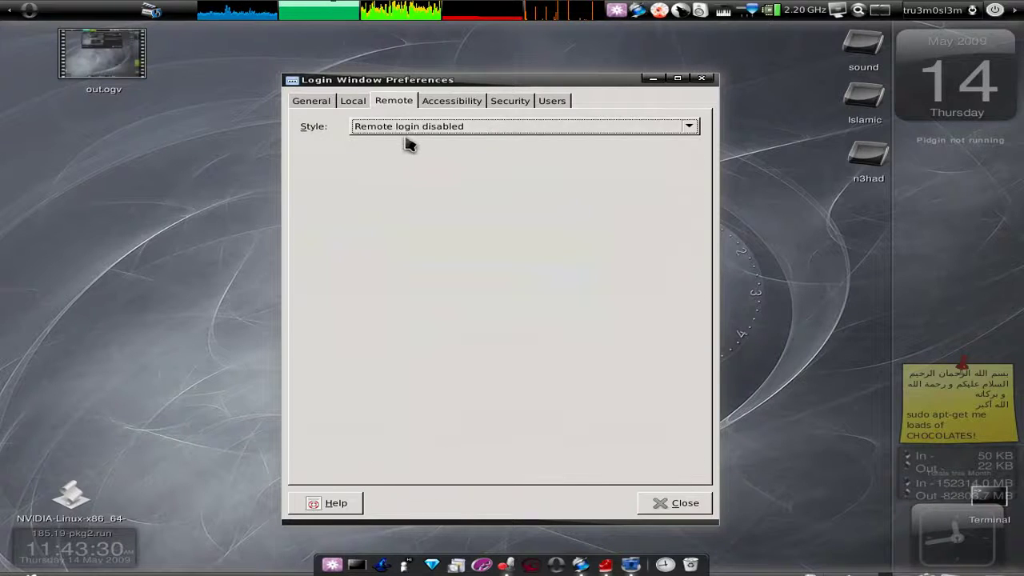
click(449, 132)
click(444, 104)
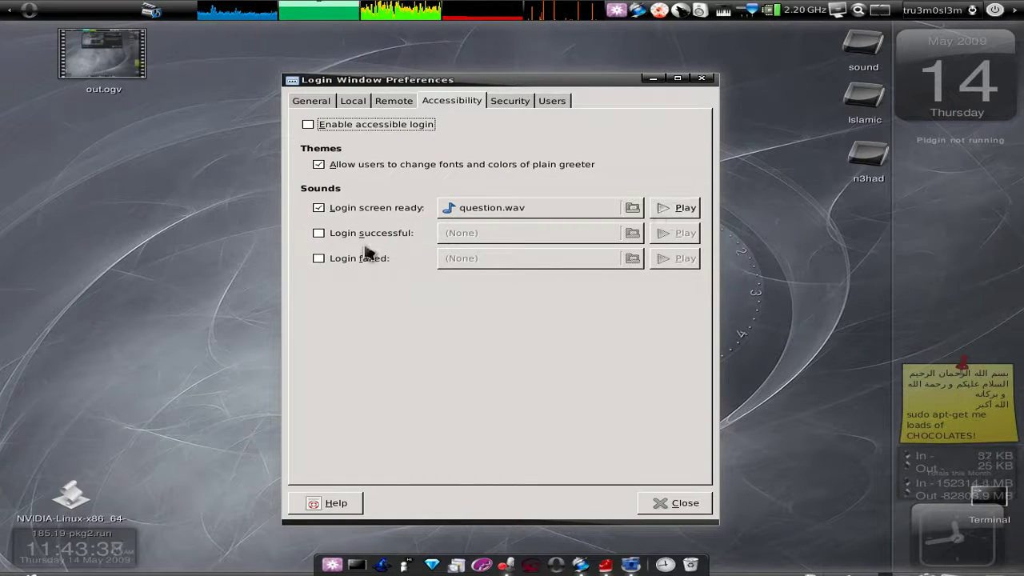
click(516, 101)
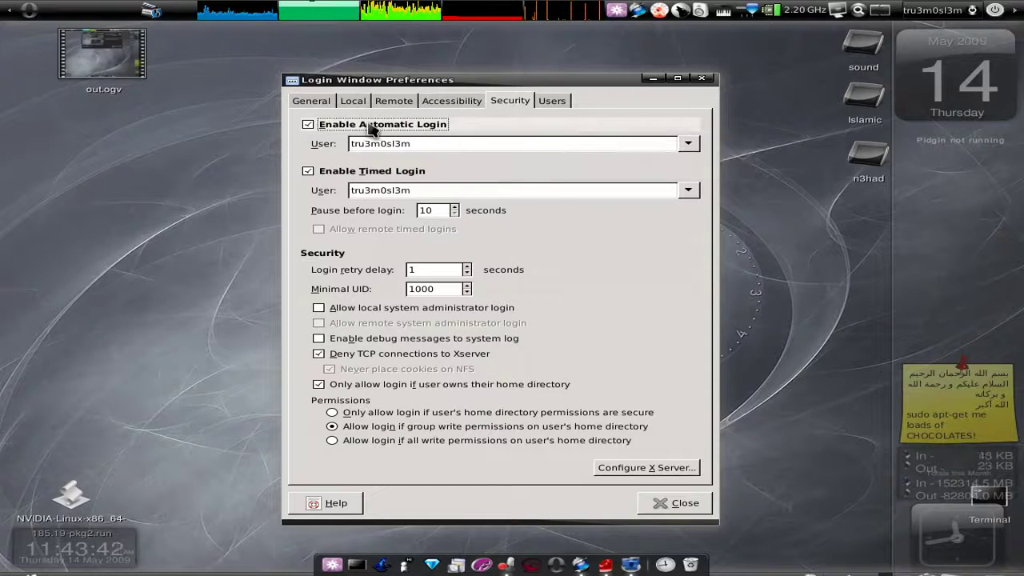
drag(412, 80, 409, 83)
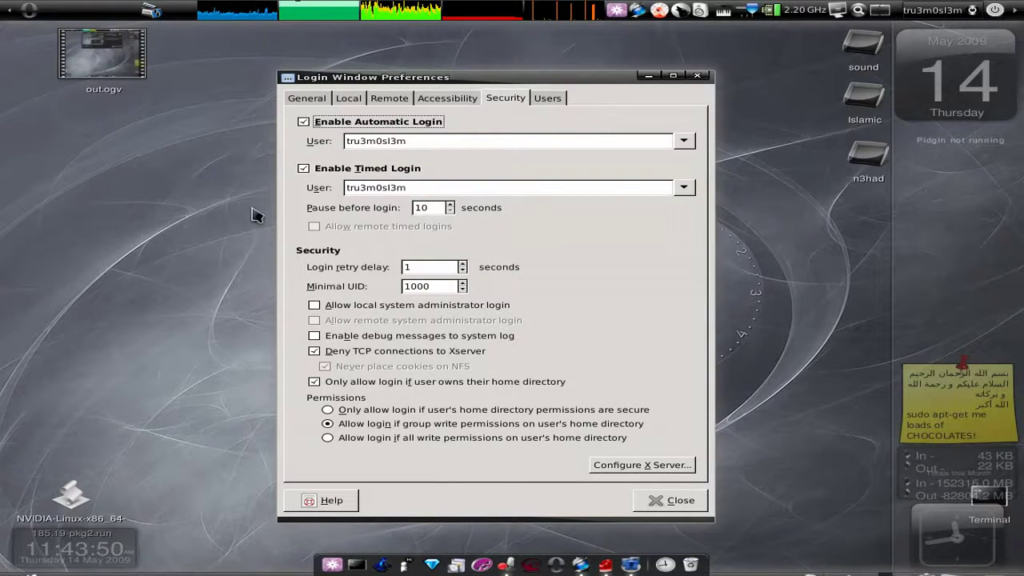
drag(198, 230, 120, 156)
click(544, 99)
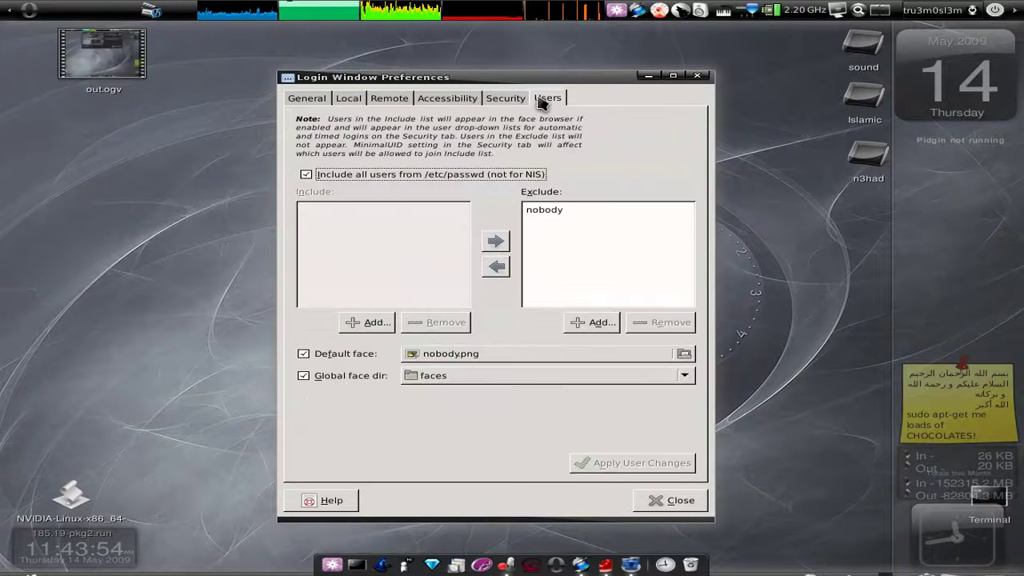
Step: Revisit the General and Local tabs, then close Login Window Preferences
click(309, 99)
drag(361, 83, 376, 88)
click(358, 108)
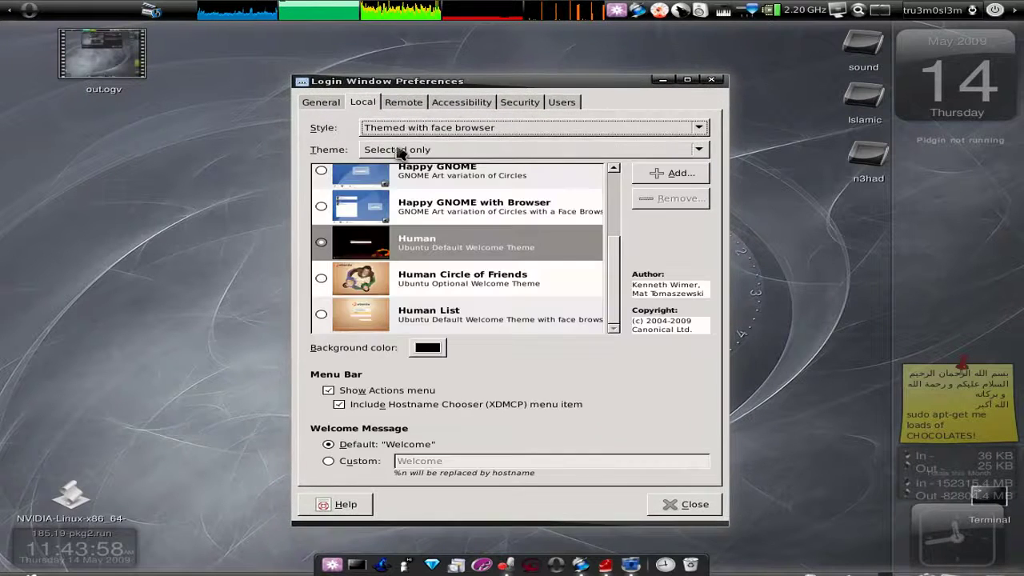
drag(619, 302, 613, 328)
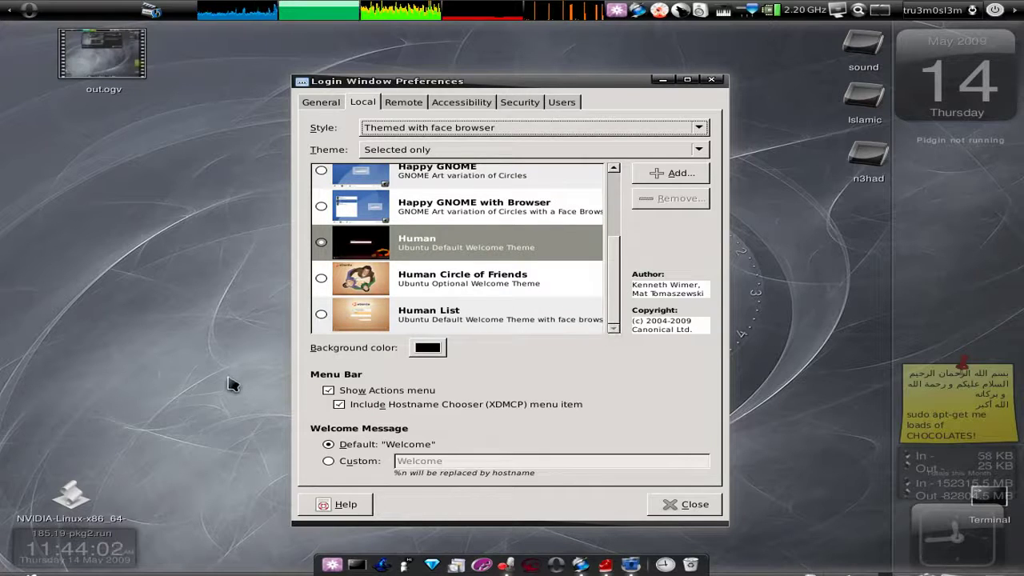
click(666, 81)
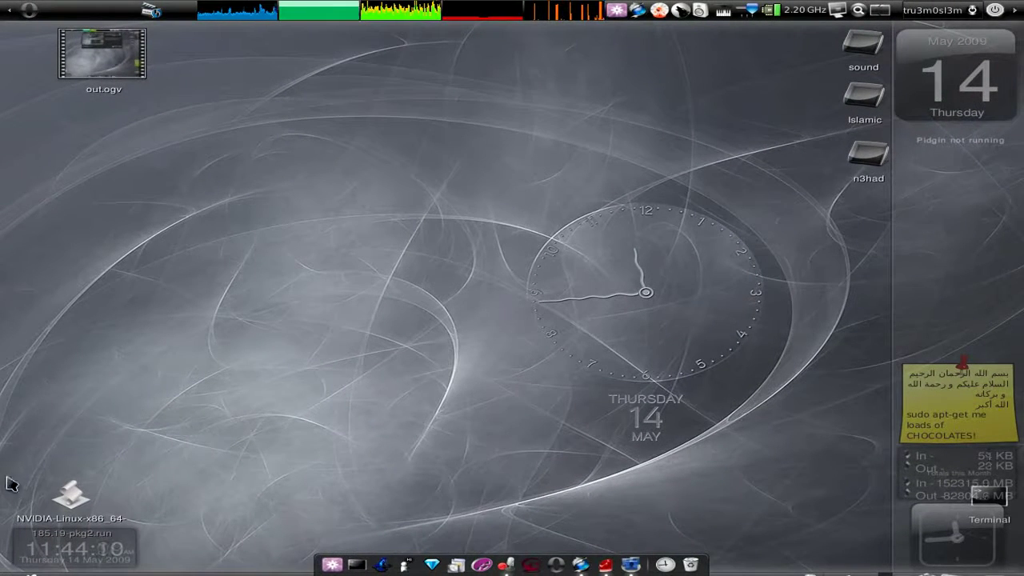
Step: Bring up the wallpaper clock's context menu and dismiss it
right_click(13, 400)
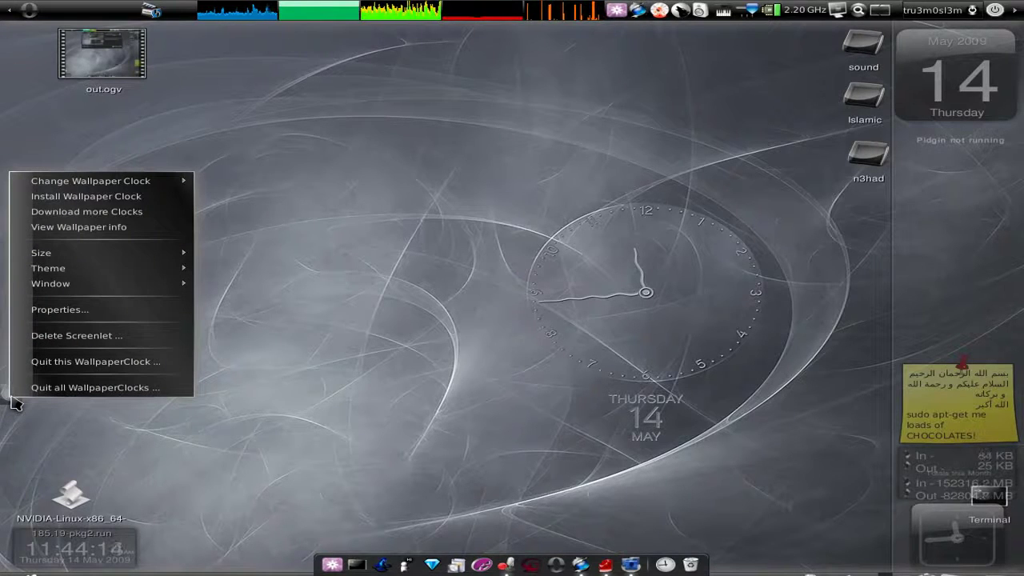
click(496, 402)
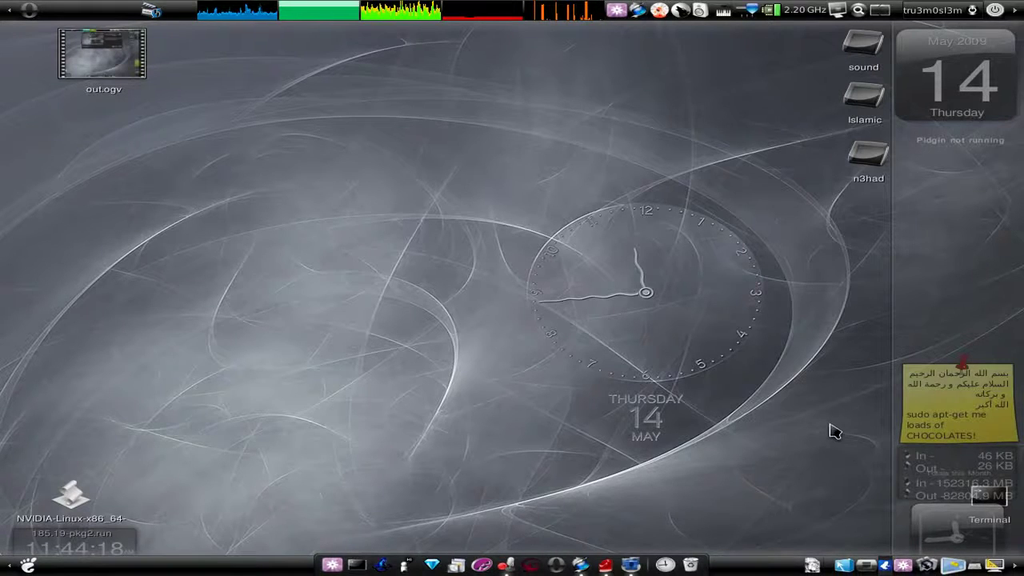
mouse_move(952, 564)
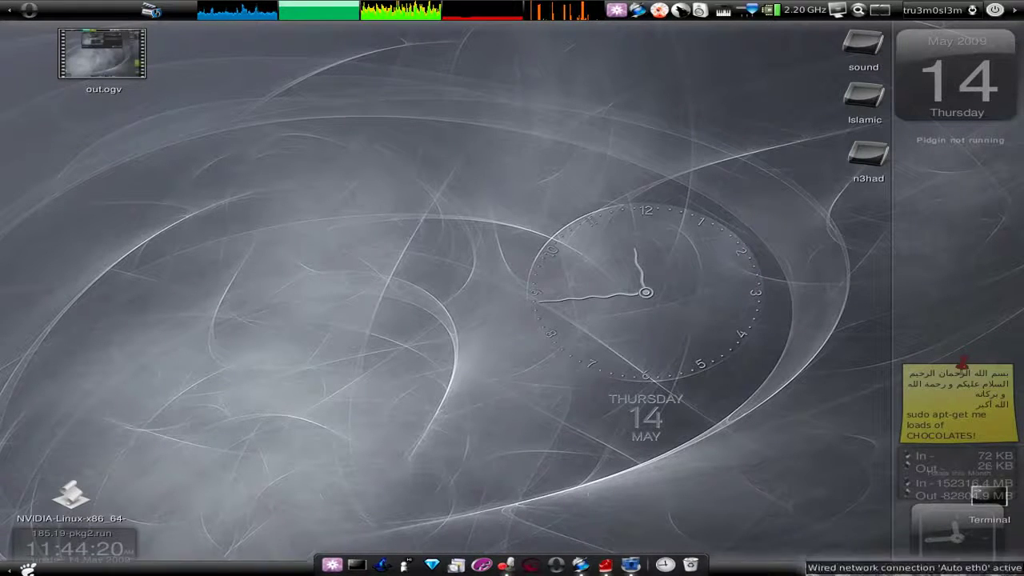